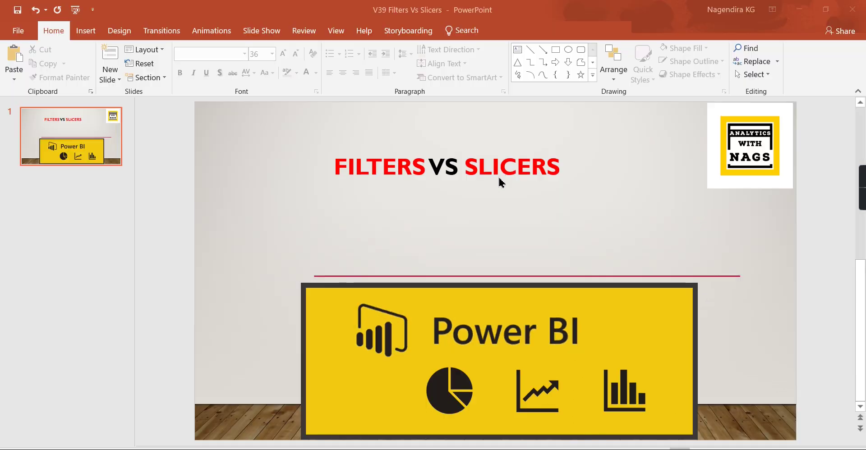
Switch from the 'Filters vs Slicers' PowerPoint slide to the Power BI Master Dashboard report
{"action": "key", "text": "alt+Tab"}
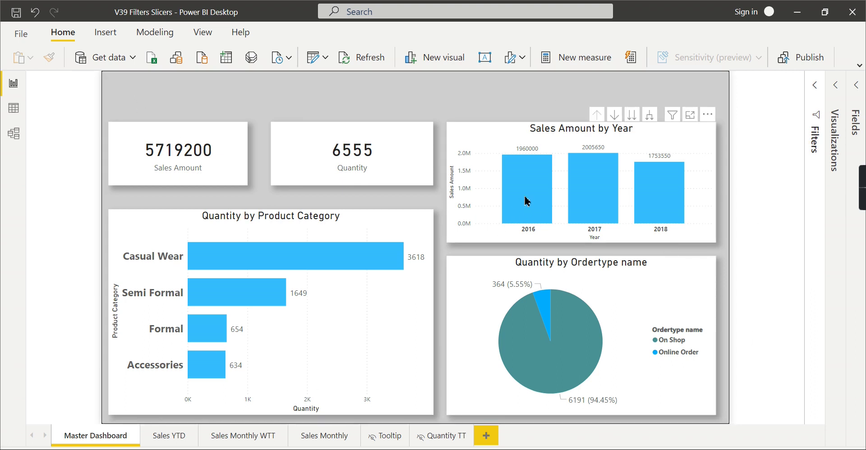
{"action": "mouse_move", "coordinate": [527, 201]}
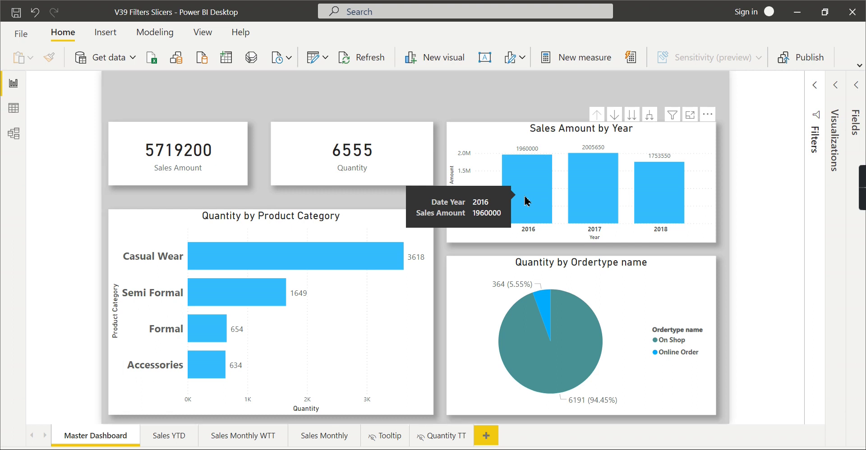
{"action": "left_click", "coordinate": [526, 201]}
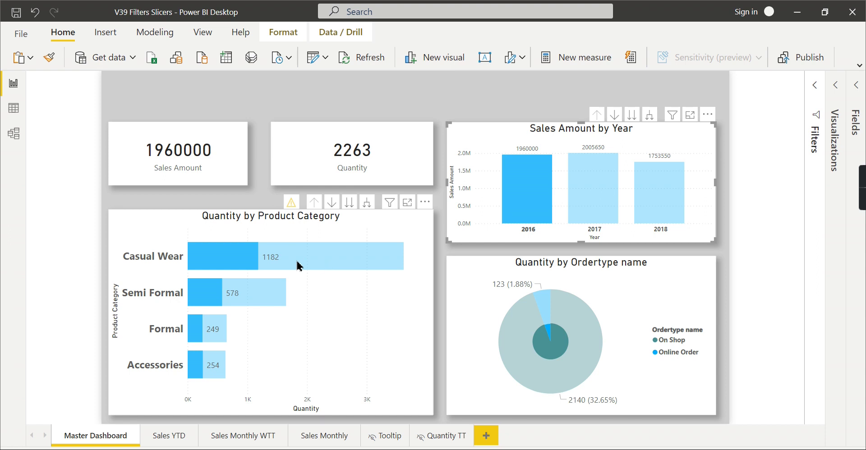
{"action": "mouse_move", "coordinate": [305, 257]}
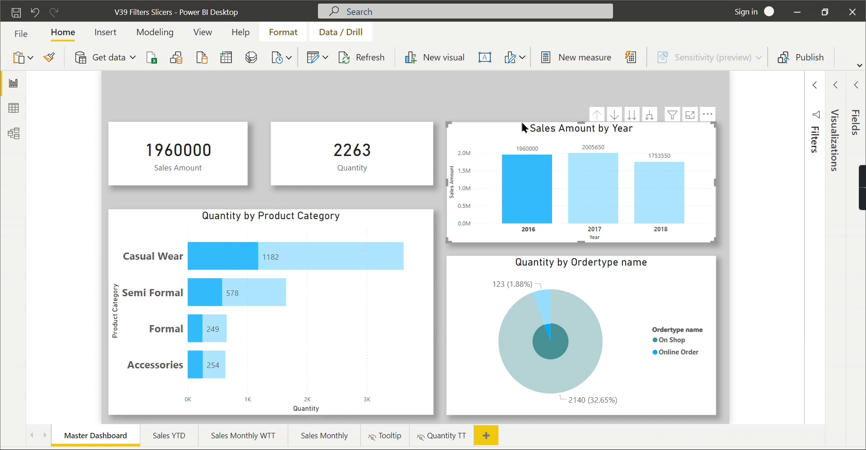
{"action": "left_click", "coordinate": [524, 171]}
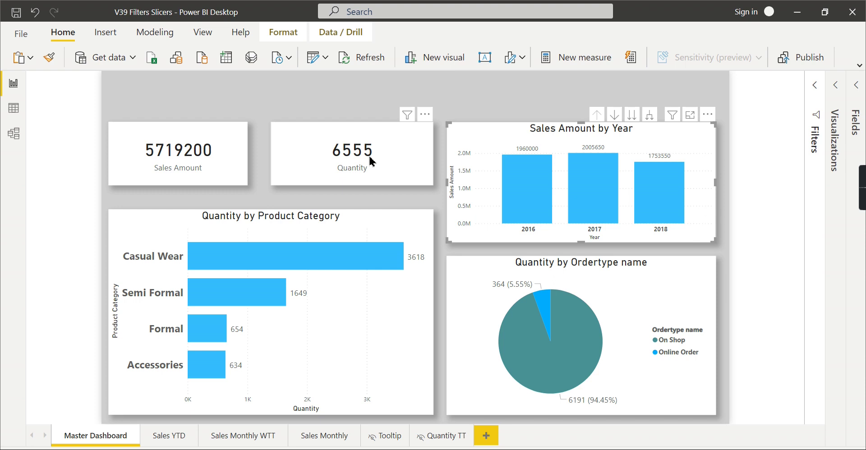
{"action": "mouse_move", "coordinate": [541, 190]}
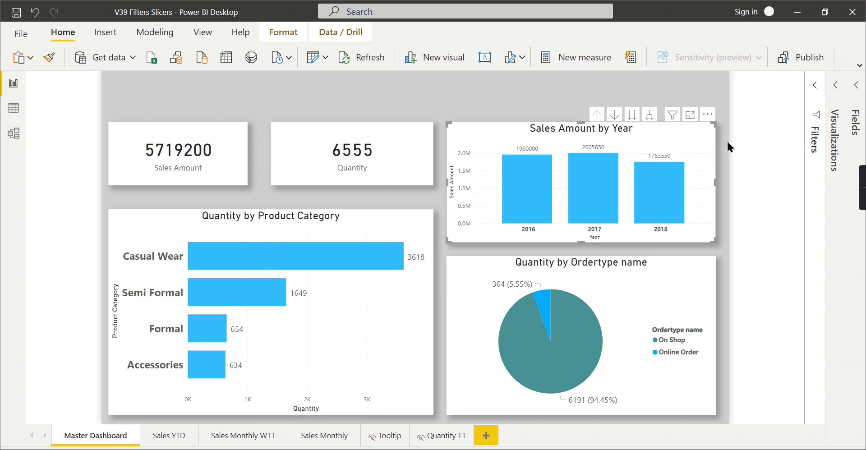
{"action": "left_click", "coordinate": [726, 221]}
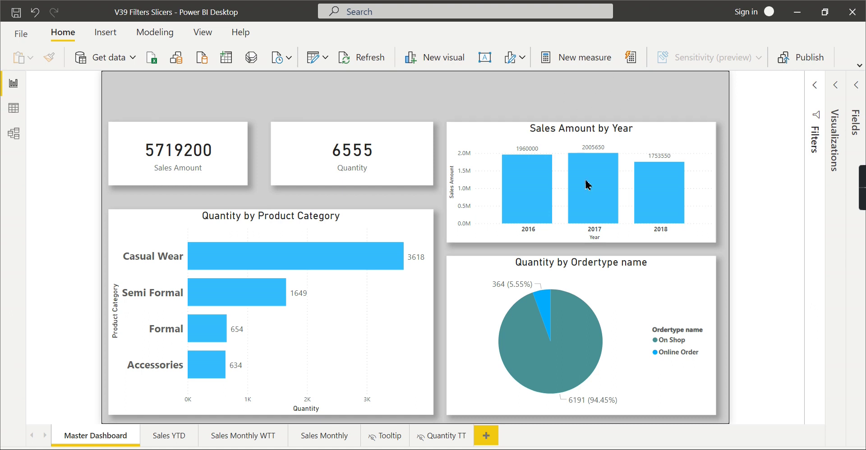
Make the Sales Amount by Year chart filter the Product Category bar chart and the Ordertype pie
{"action": "left_click", "coordinate": [144, 38]}
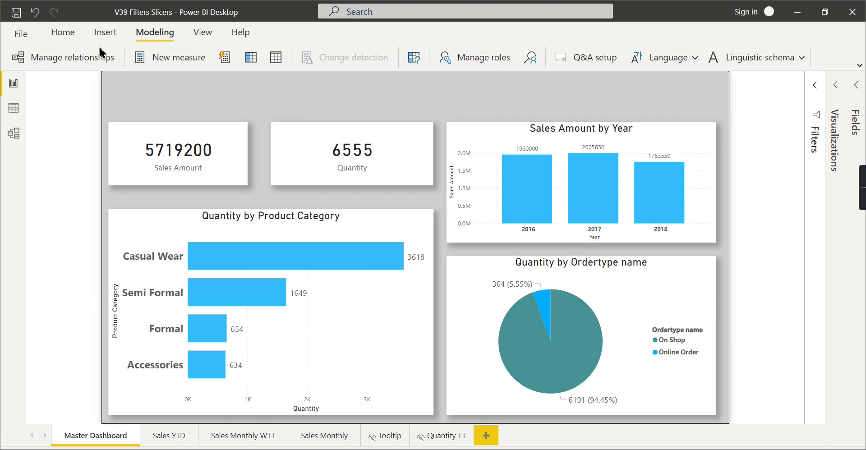
{"action": "left_click", "coordinate": [59, 33]}
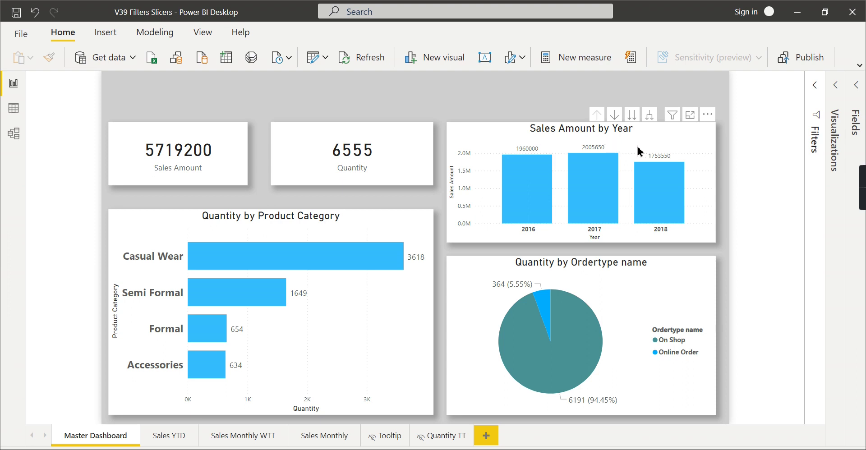
{"action": "left_click", "coordinate": [654, 155]}
{"action": "left_click", "coordinate": [285, 40]}
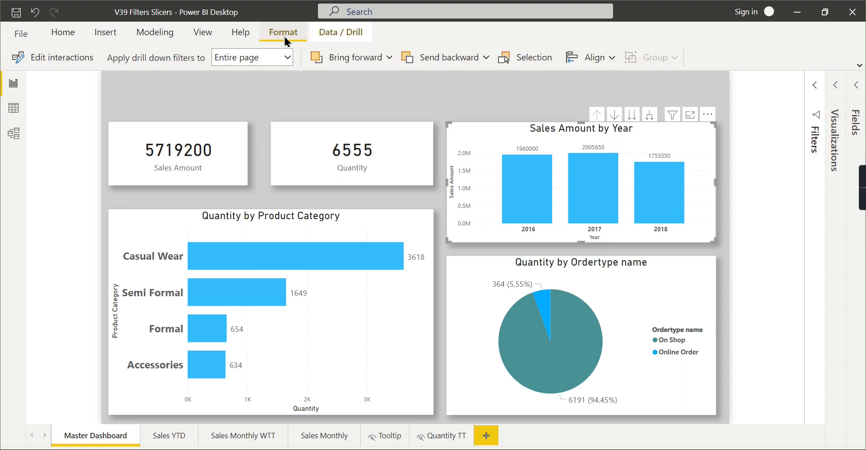
{"action": "left_click", "coordinate": [77, 58]}
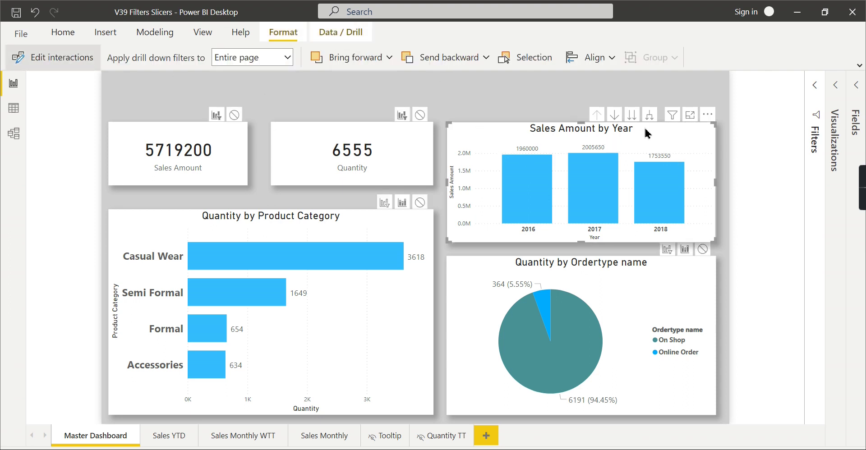
{"action": "left_click", "coordinate": [384, 203]}
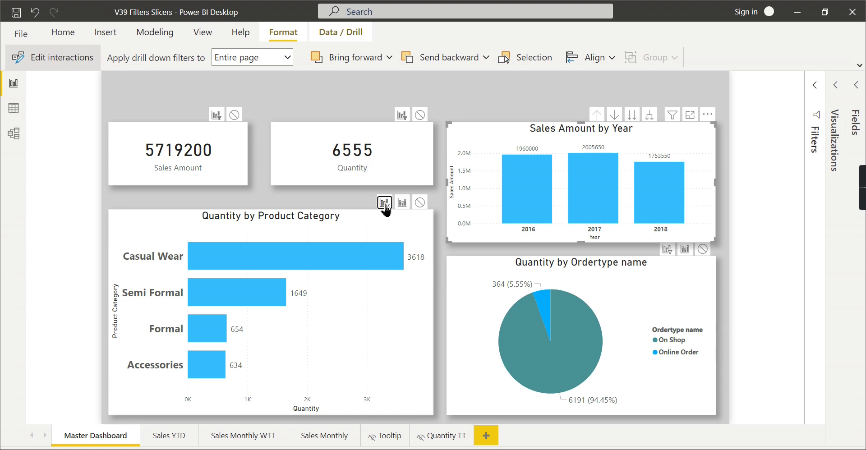
{"action": "left_click", "coordinate": [668, 249]}
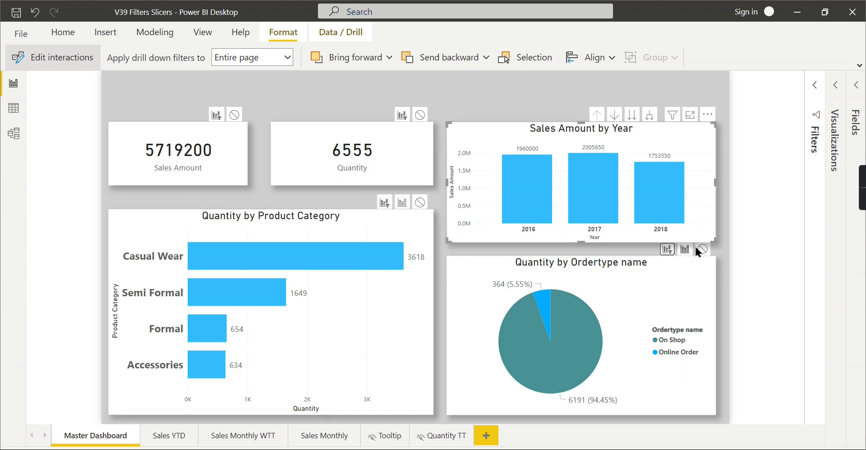
Test the year filtering with 2016 and 2017, then clear the selection and deselect the chart
{"action": "left_click", "coordinate": [533, 181]}
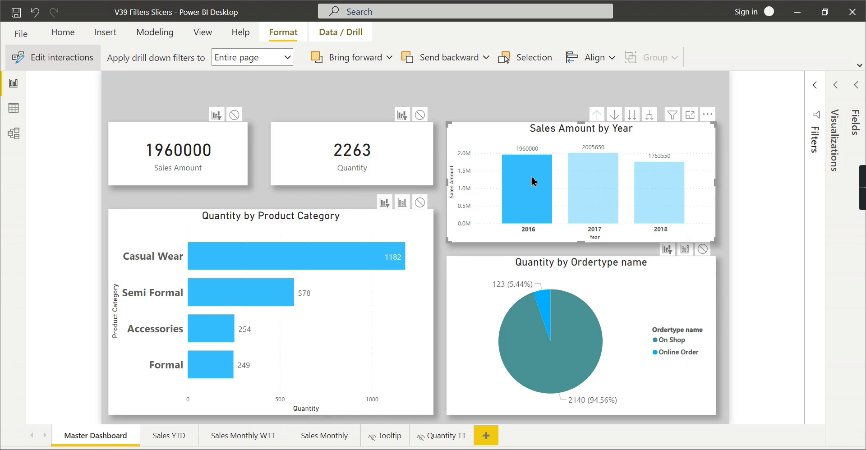
{"action": "left_click", "coordinate": [611, 183]}
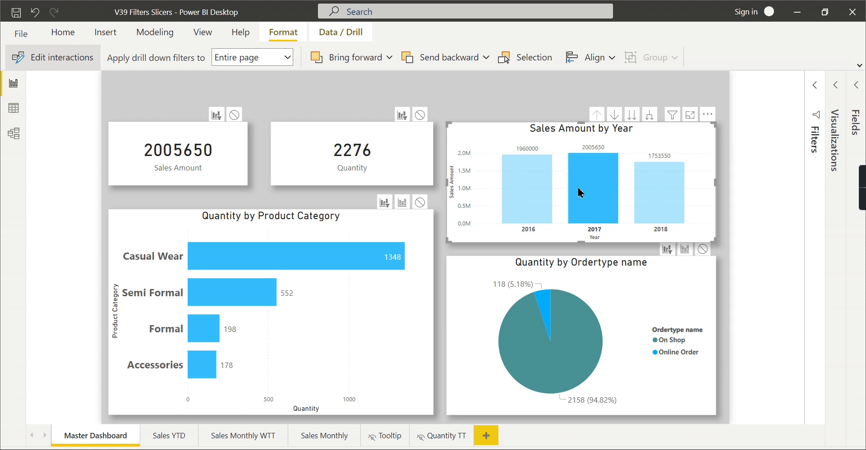
{"action": "left_click", "coordinate": [605, 190]}
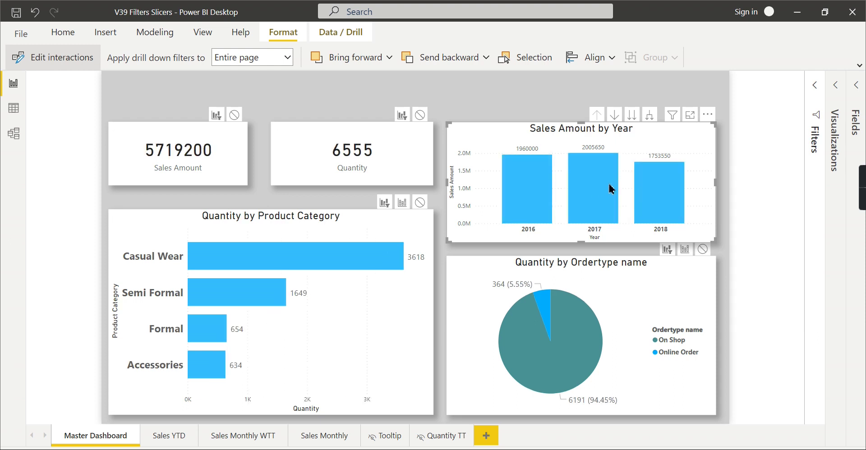
{"action": "left_click", "coordinate": [736, 175]}
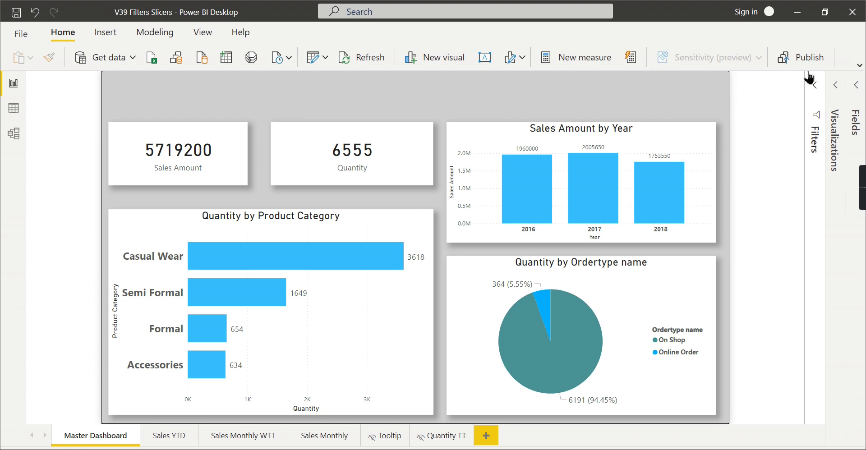
Place a new slicer at the top centre of the page and fill it with Sales > Location
{"action": "left_click", "coordinate": [823, 86]}
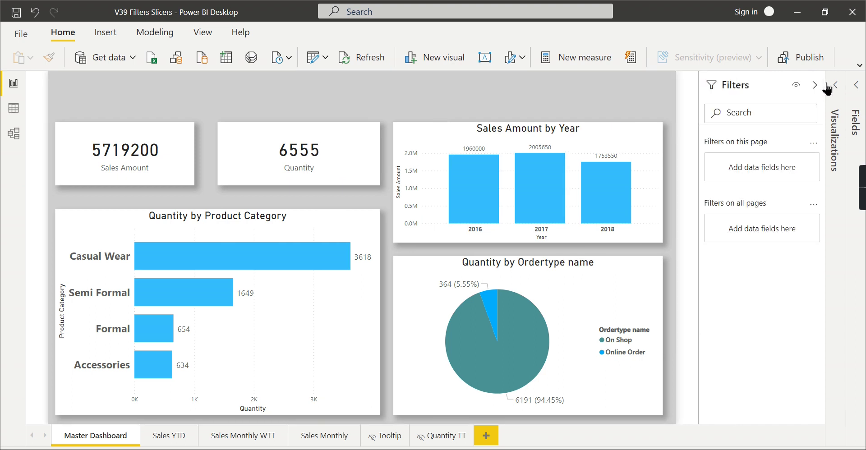
{"action": "left_click", "coordinate": [835, 85]}
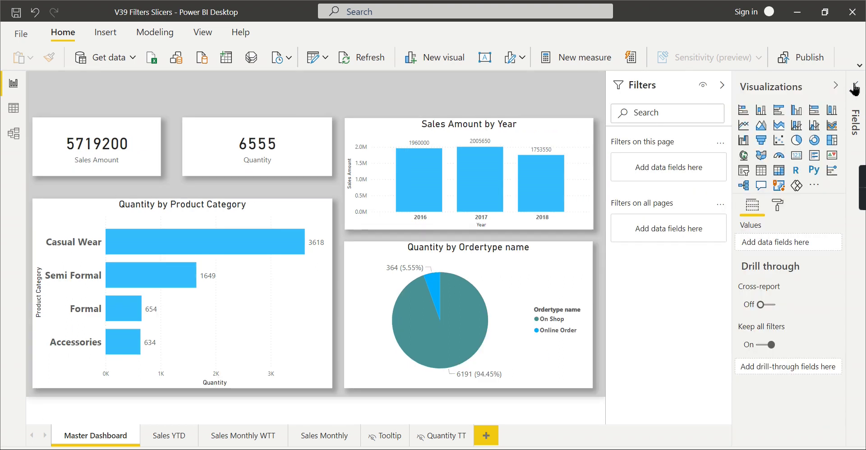
{"action": "left_click", "coordinate": [748, 177]}
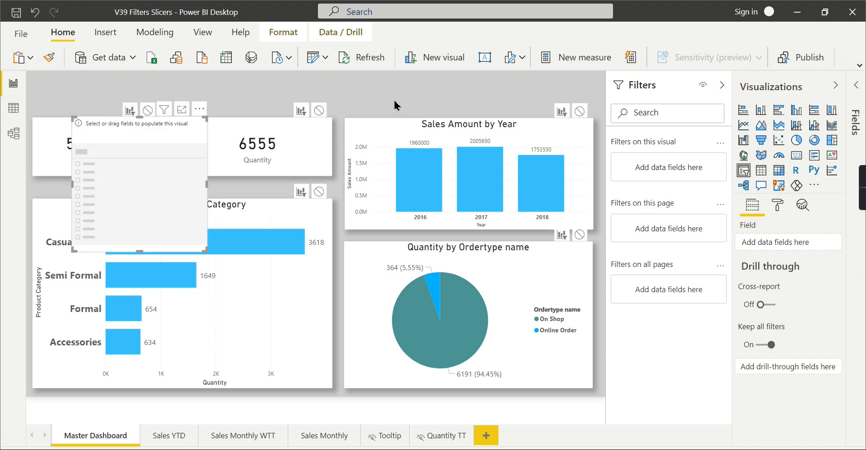
{"action": "left_click_drag", "start_coordinate": [155, 127], "coordinate": [430, 74]}
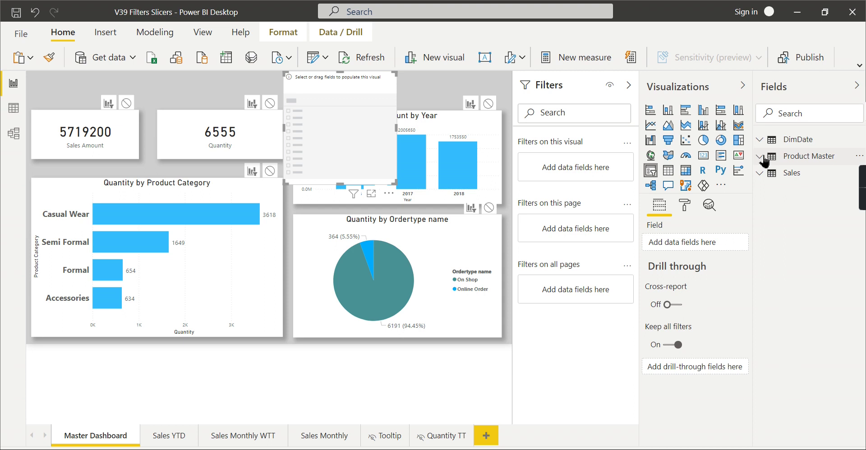
{"action": "left_click", "coordinate": [767, 174]}
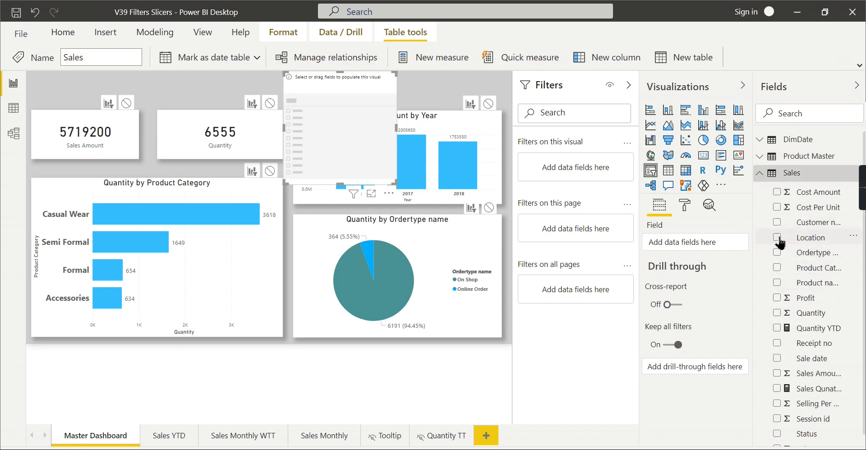
{"action": "left_click_drag", "start_coordinate": [392, 108], "coordinate": [390, 109]}
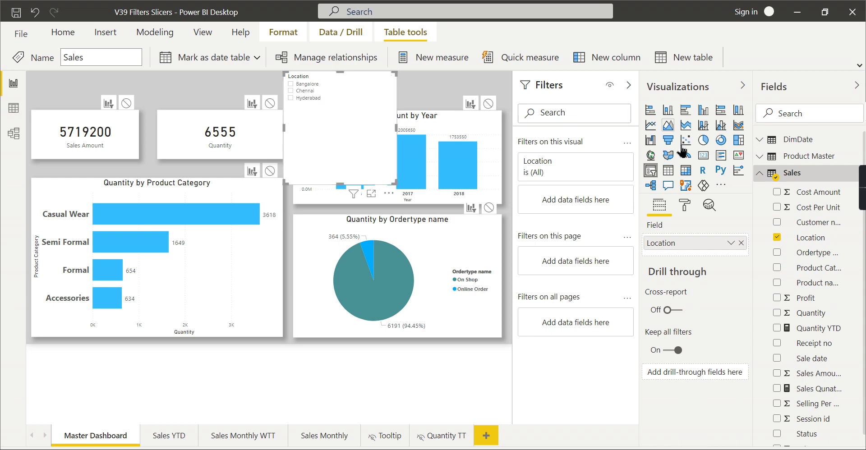
{"action": "left_click", "coordinate": [685, 206]}
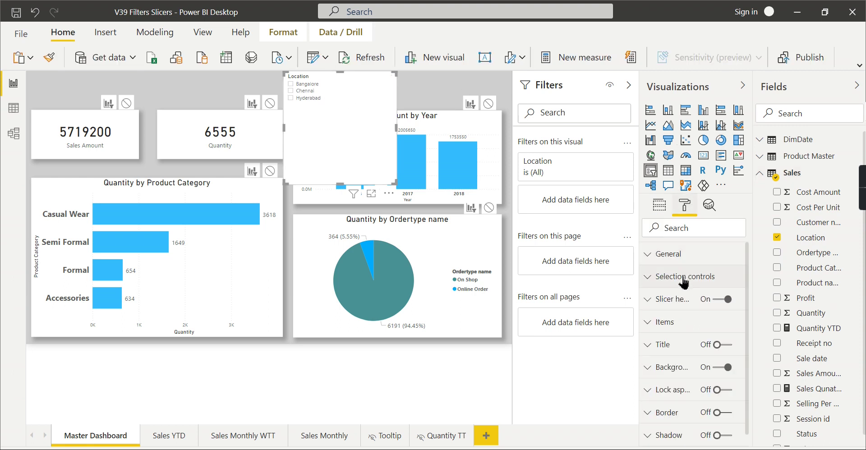
Set the Location slicer's item text size to 14 pt and collapse the side panes
{"action": "left_click", "coordinate": [674, 323]}
{"action": "scroll", "coordinate": [718, 293], "scroll_direction": "down", "scroll_amount": 4}
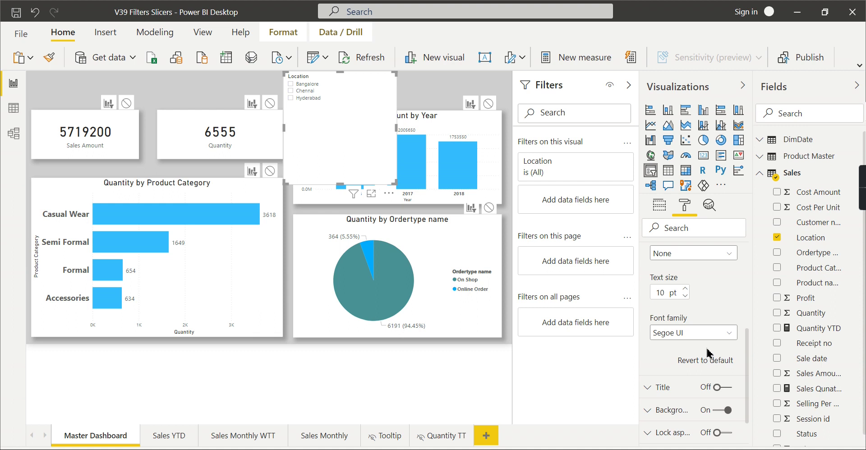
{"action": "left_click", "coordinate": [685, 289]}
{"action": "left_click", "coordinate": [742, 85]}
{"action": "left_click", "coordinate": [858, 86]}
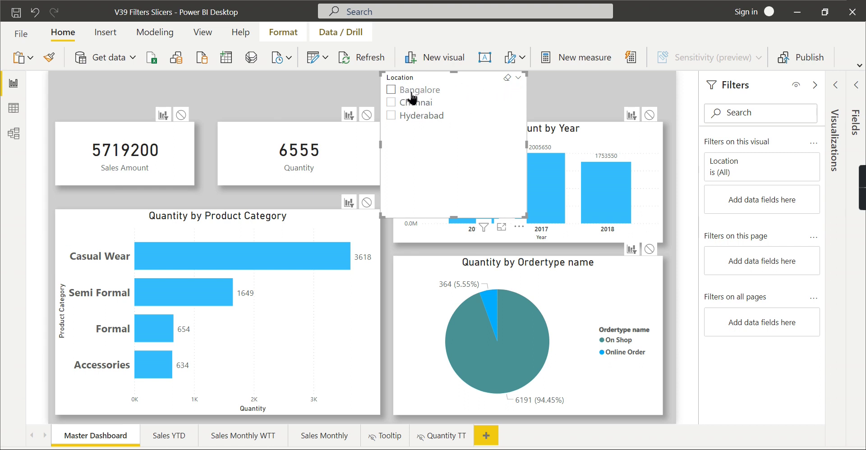
Switch the slicer to Dropdown style, shrink it to one row, and move it top-right
{"action": "left_click", "coordinate": [518, 77]}
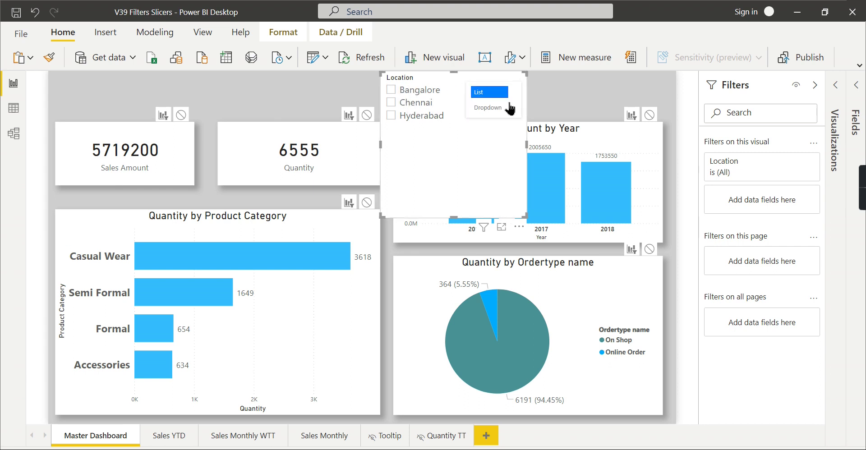
{"action": "left_click", "coordinate": [489, 108]}
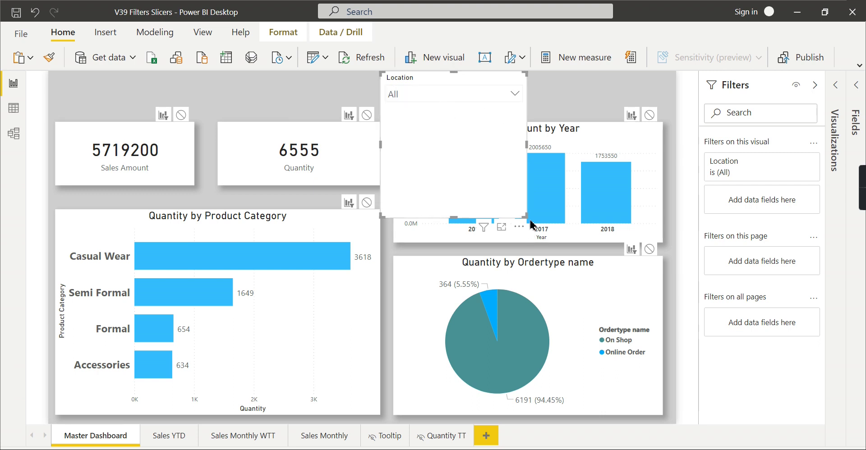
{"action": "left_click_drag", "start_coordinate": [527, 217], "coordinate": [528, 115]}
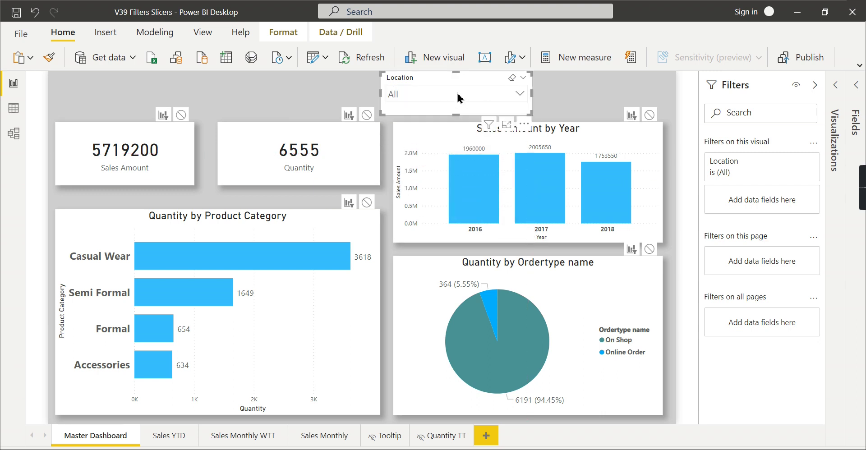
{"action": "left_click_drag", "start_coordinate": [459, 97], "coordinate": [592, 77]}
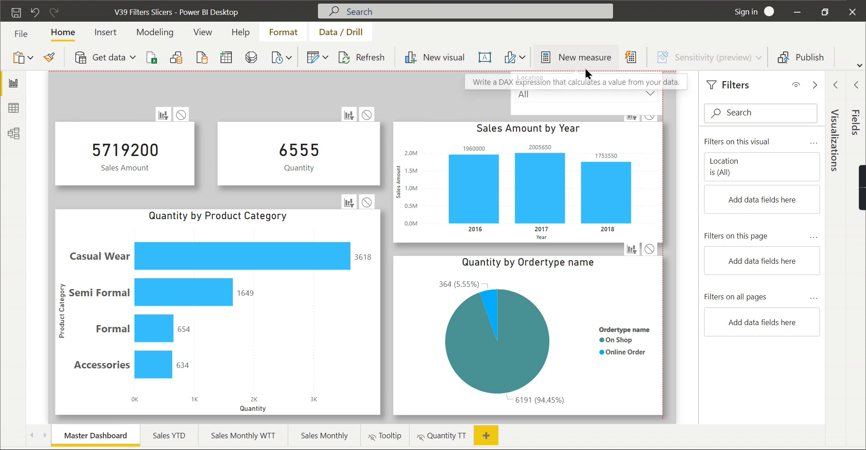
{"action": "key", "text": "Escape"}
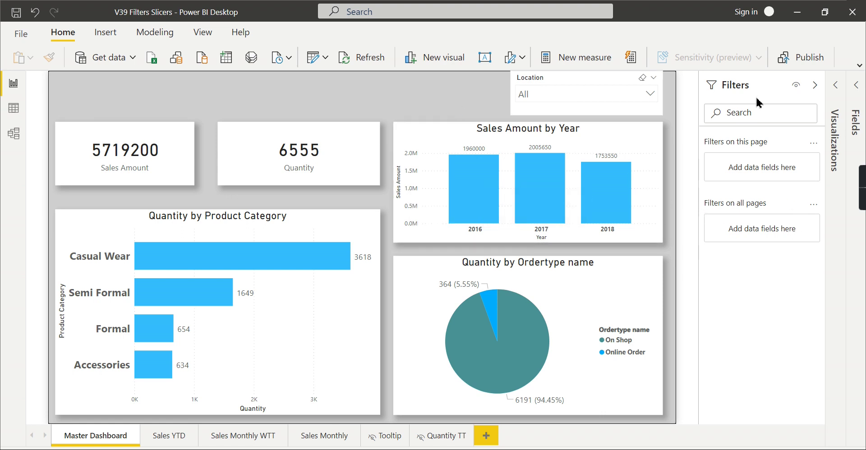
{"action": "left_click", "coordinate": [814, 86]}
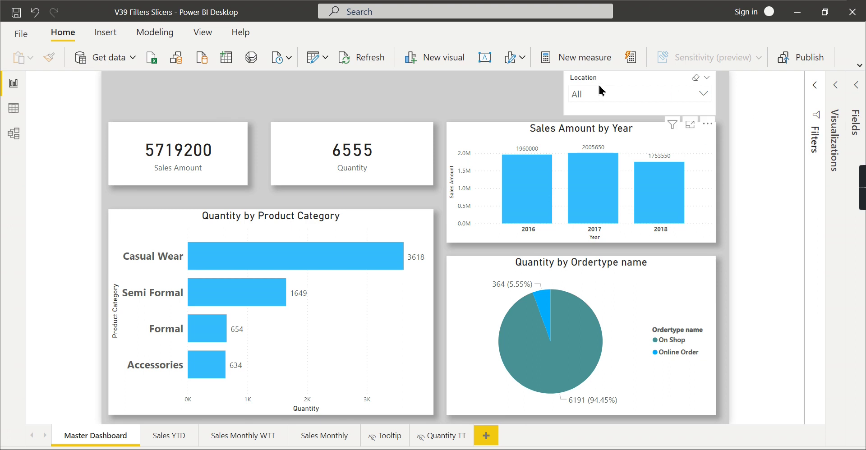
{"action": "left_click", "coordinate": [837, 86]}
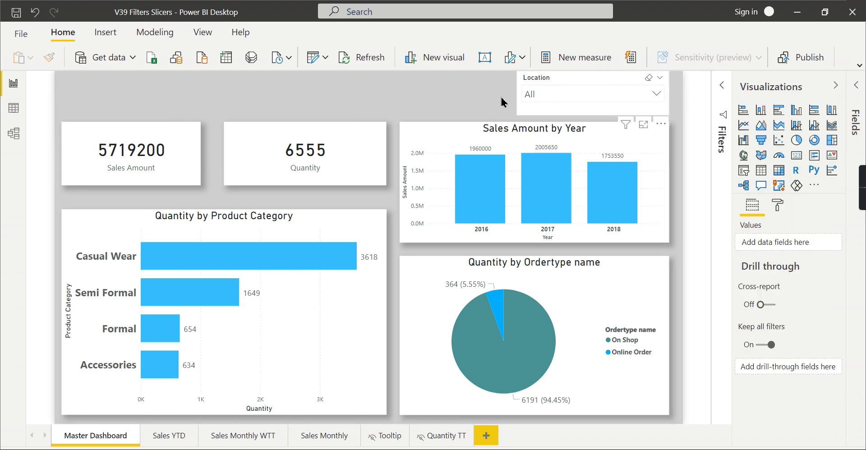
Expand the Sales table in Fields and drag Location into the Filters pane as a page filter
{"action": "left_click", "coordinate": [722, 85]}
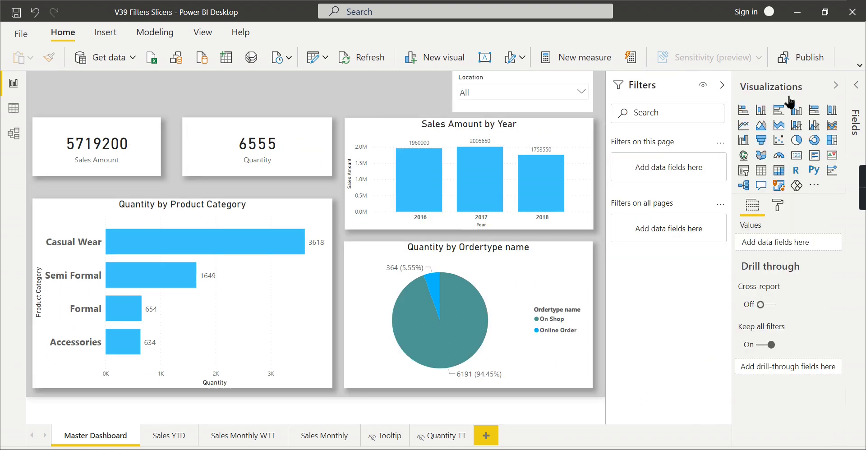
{"action": "left_click", "coordinate": [463, 81]}
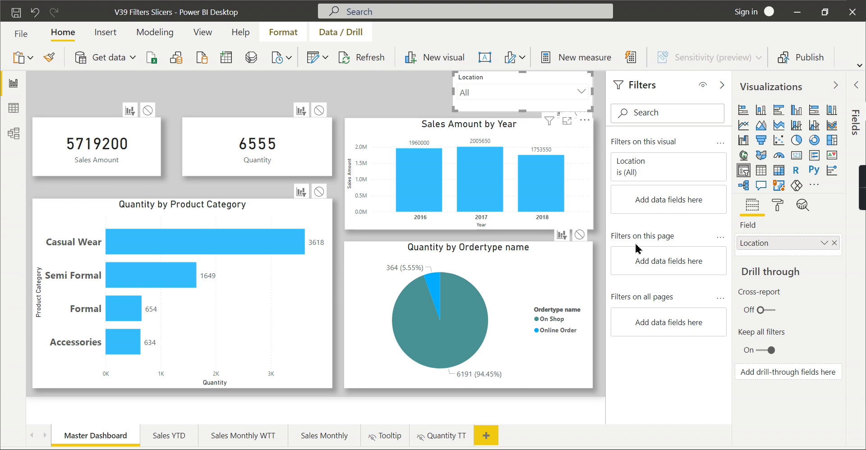
{"action": "left_click", "coordinate": [855, 85]}
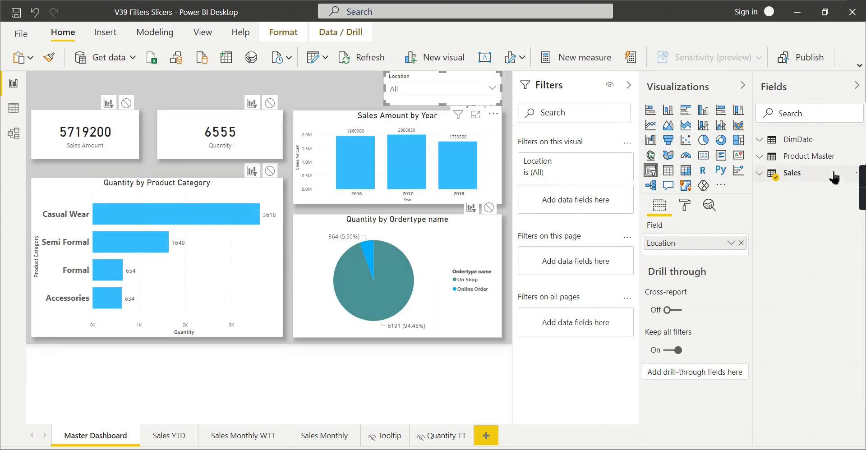
{"action": "left_click", "coordinate": [761, 157]}
{"action": "left_click", "coordinate": [760, 157]}
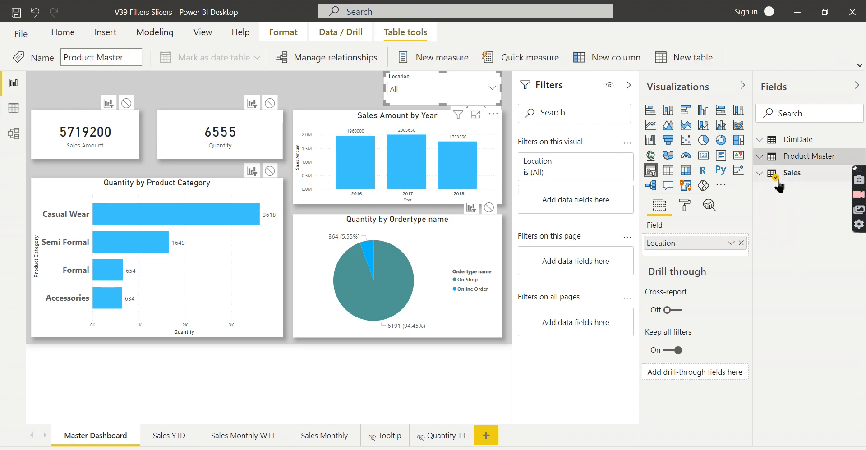
{"action": "left_click", "coordinate": [762, 176]}
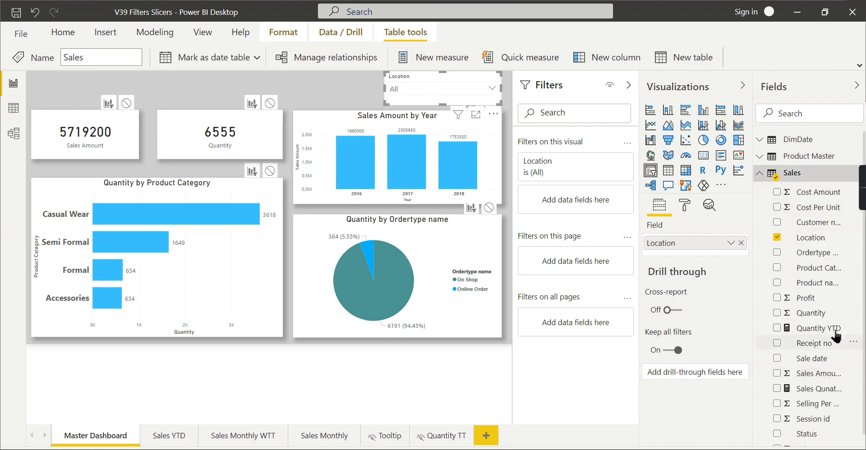
{"action": "left_click_drag", "start_coordinate": [818, 240], "coordinate": [595, 267]}
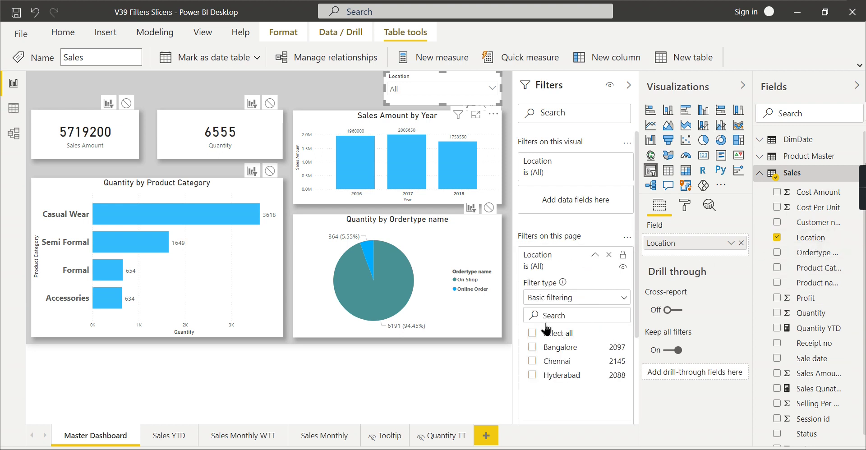
Try Bangalore in the slicer, reset it, then restrict the page-level Location filter to Bangalore
{"action": "left_click", "coordinate": [429, 93]}
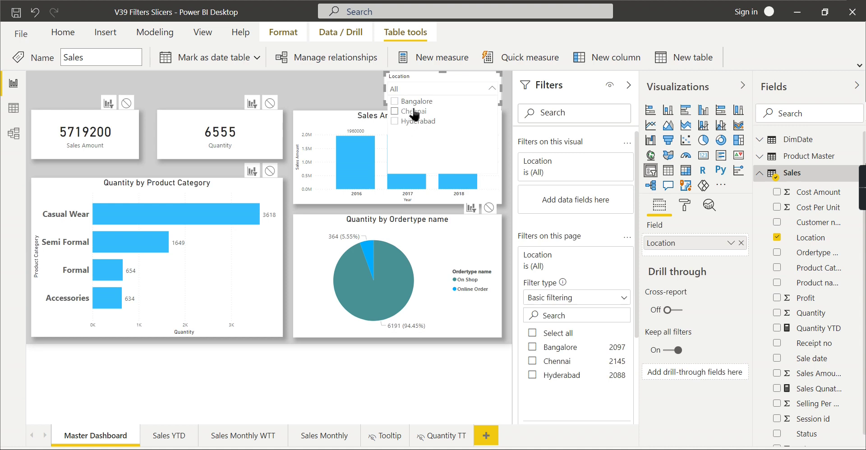
{"action": "left_click", "coordinate": [415, 103]}
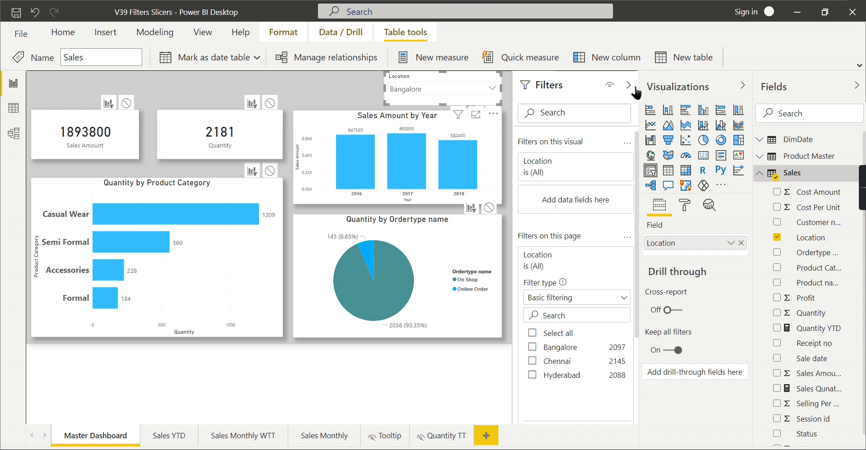
{"action": "left_click", "coordinate": [742, 85]}
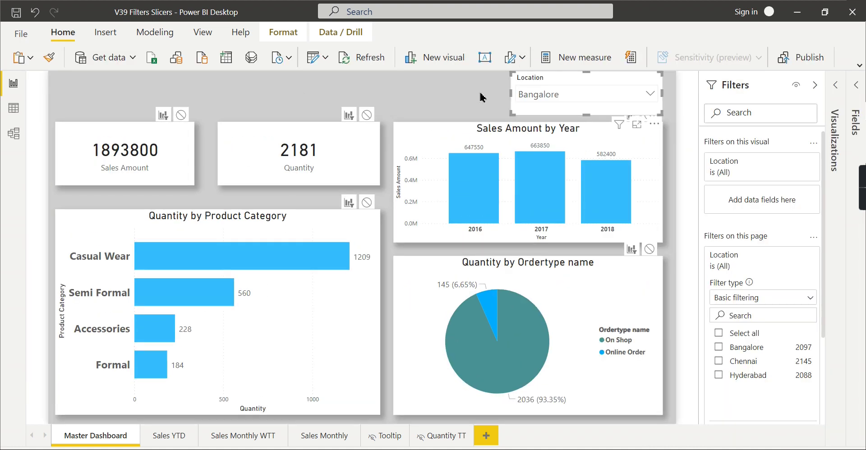
{"action": "left_click", "coordinate": [645, 82]}
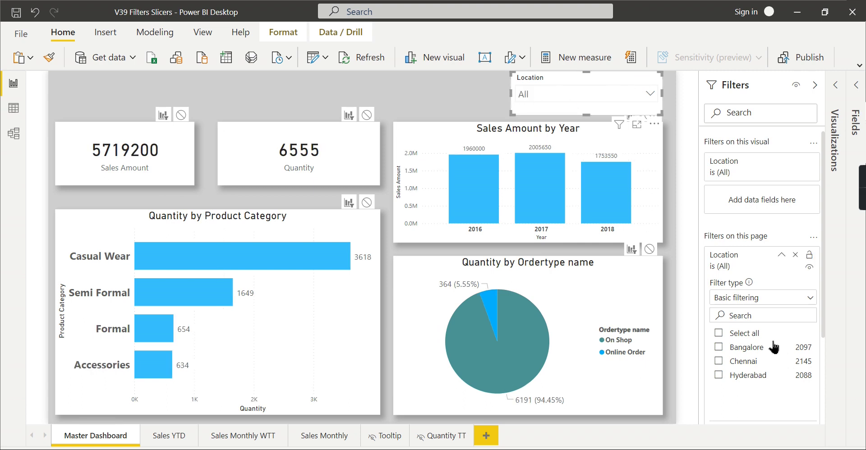
{"action": "left_click", "coordinate": [746, 348]}
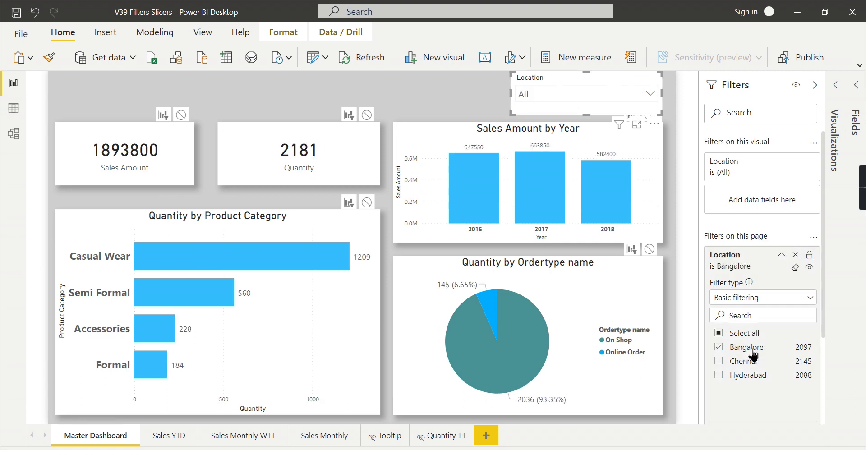
{"action": "left_click", "coordinate": [815, 85]}
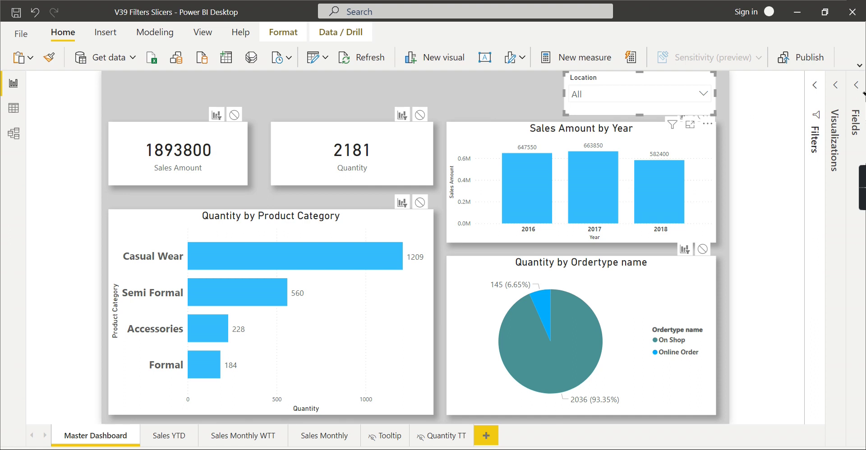
{"action": "left_click", "coordinate": [726, 162]}
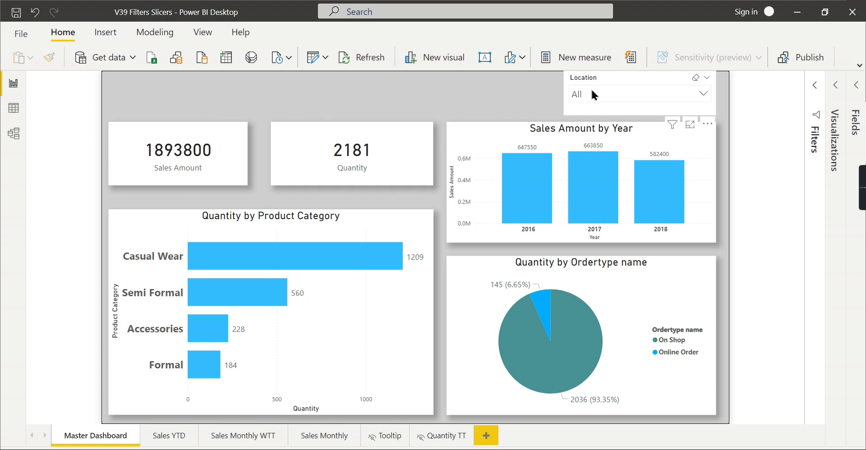
Select the Location slicer, check the Bangalore page filter, and open the Format options for interactions
{"action": "left_click", "coordinate": [660, 87]}
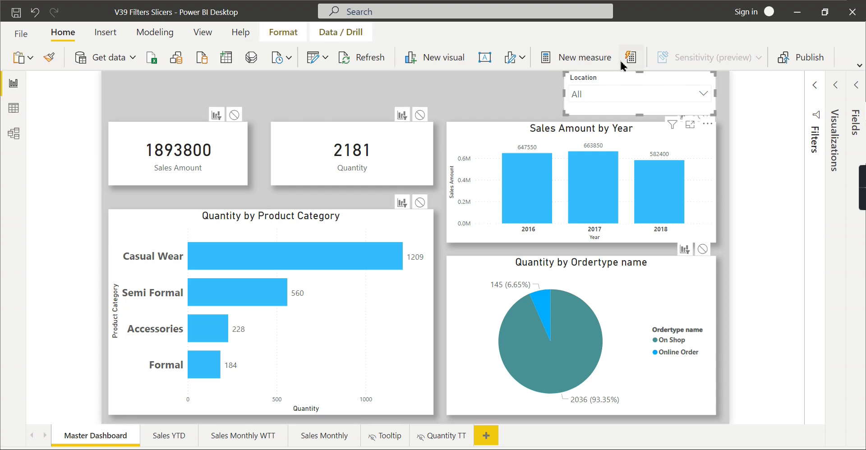
{"action": "left_click", "coordinate": [835, 86]}
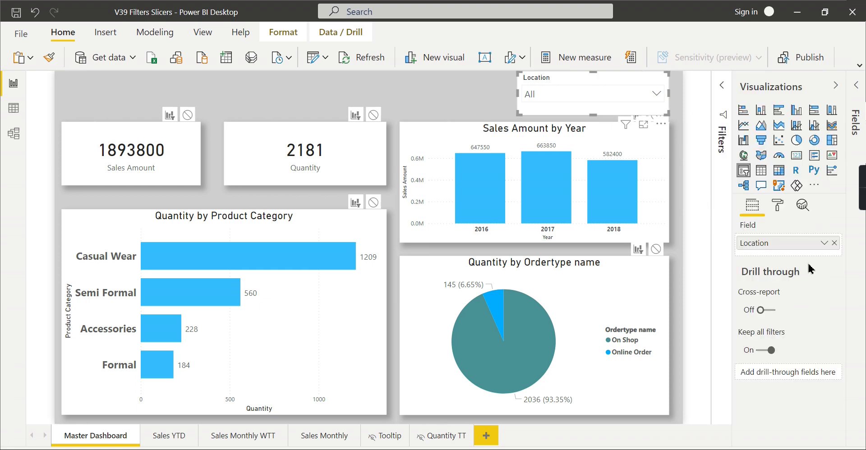
{"action": "left_click", "coordinate": [722, 85]}
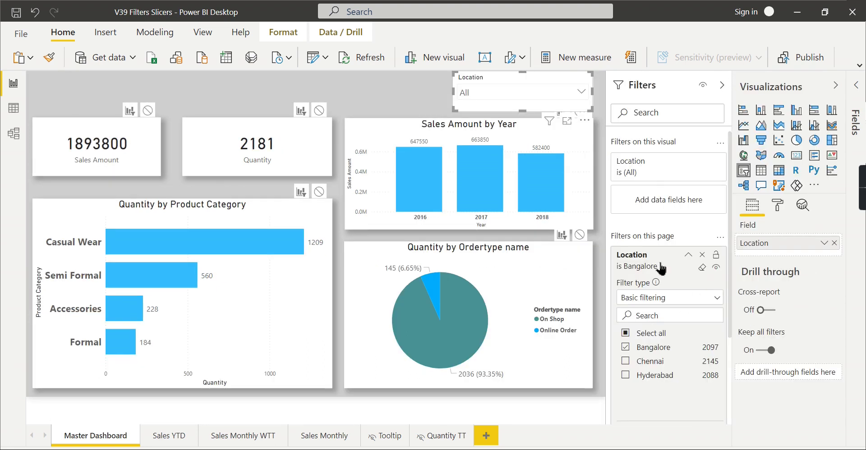
{"action": "left_click", "coordinate": [687, 255]}
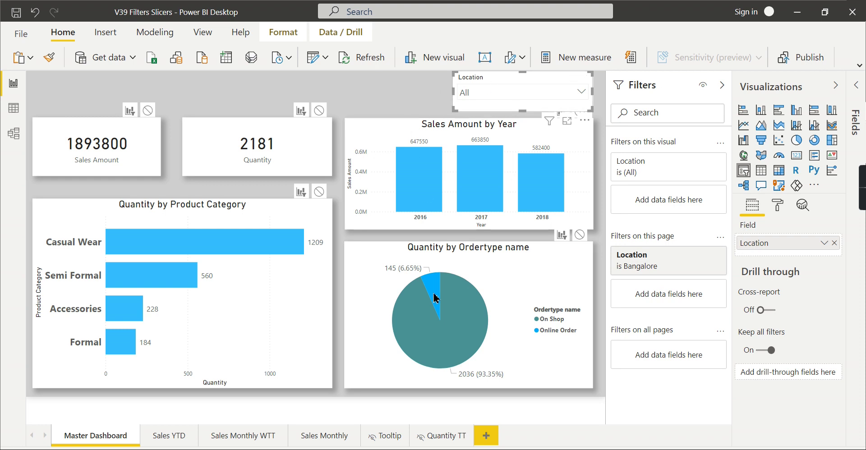
{"action": "left_click", "coordinate": [722, 85]}
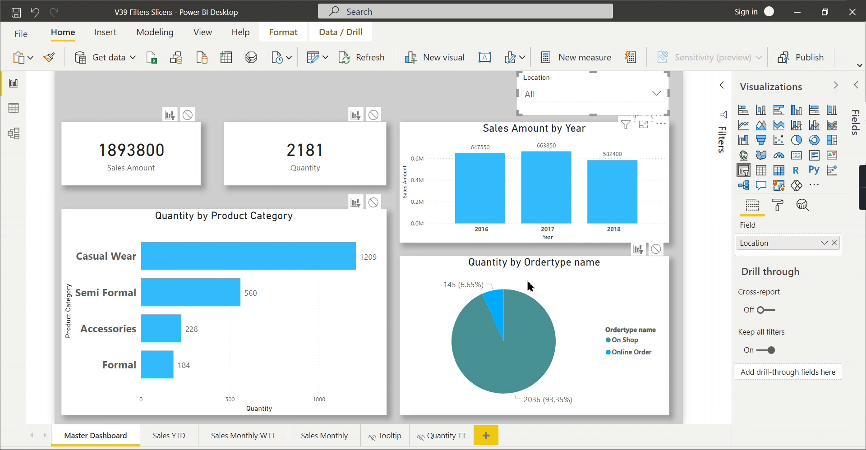
{"action": "left_click", "coordinate": [282, 33]}
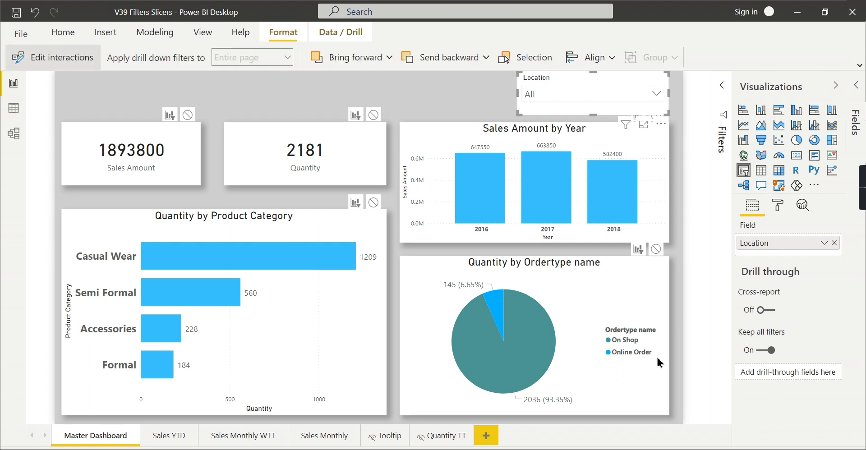
Set the slicer to None on the Ordertype pie, clear the page filter, and test Bangalore in the slicer
{"action": "left_click", "coordinate": [656, 249]}
{"action": "left_click", "coordinate": [586, 95]}
{"action": "left_click", "coordinate": [656, 93]}
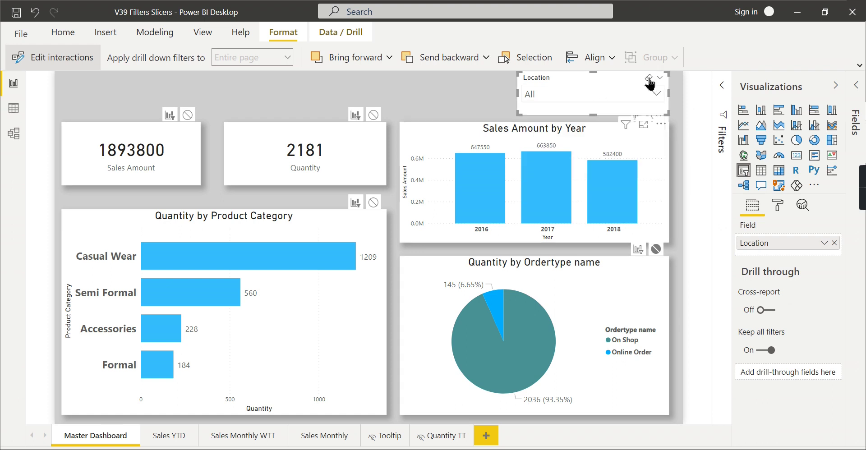
{"action": "left_click", "coordinate": [724, 85]}
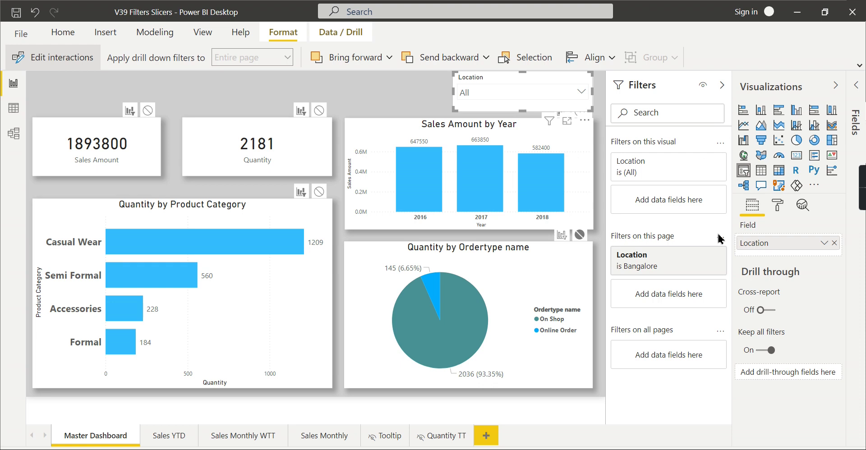
{"action": "left_click", "coordinate": [713, 256]}
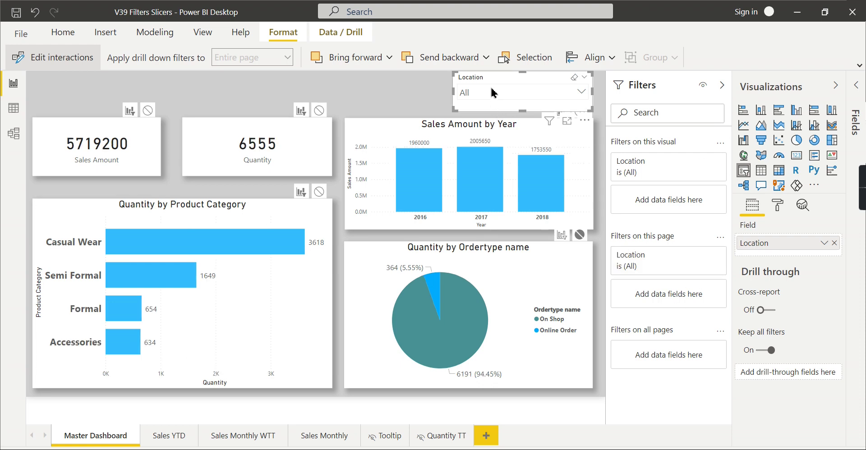
{"action": "left_click", "coordinate": [494, 93]}
{"action": "left_click", "coordinate": [483, 107]}
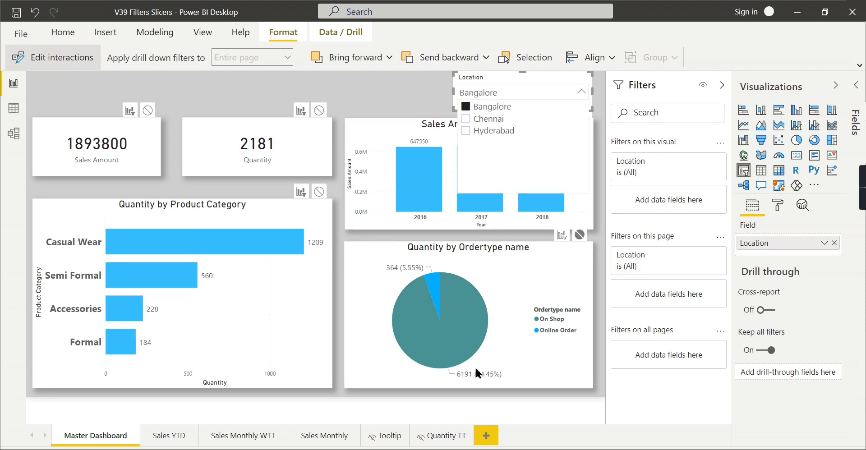
{"action": "left_click", "coordinate": [488, 107]}
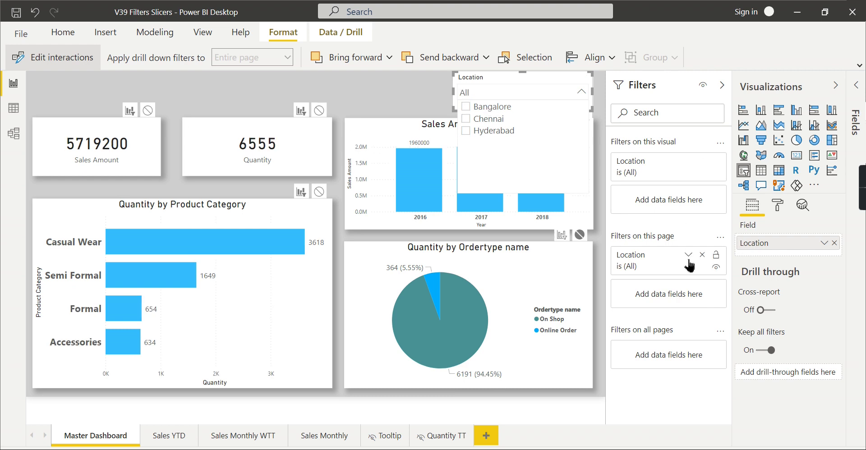
Test the page-level Location filter with Bangalore, reset it to All, and collapse the panes
{"action": "left_click", "coordinate": [689, 255]}
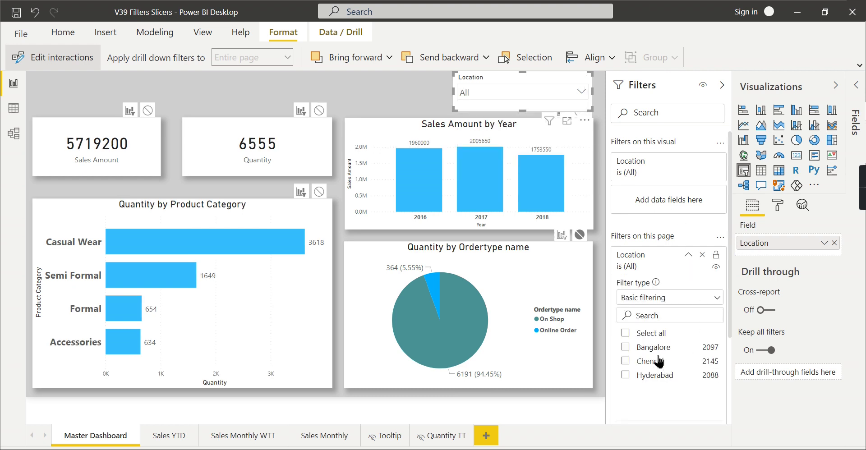
{"action": "left_click", "coordinate": [657, 347]}
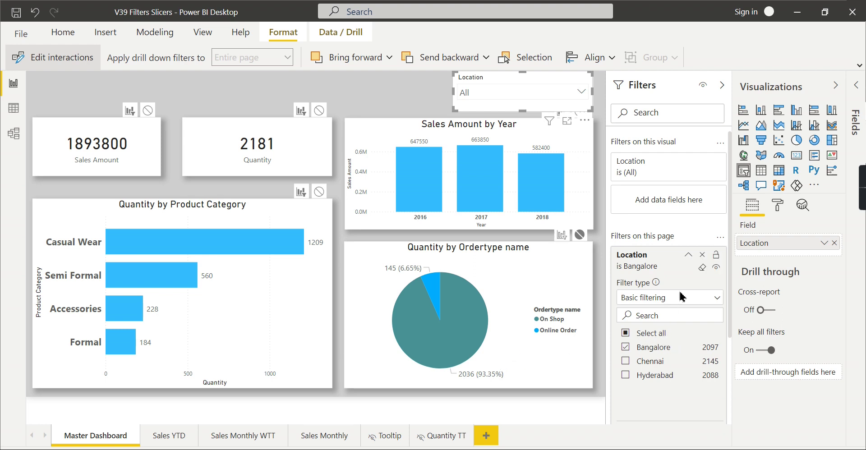
{"action": "left_click", "coordinate": [702, 267]}
{"action": "left_click", "coordinate": [689, 255]}
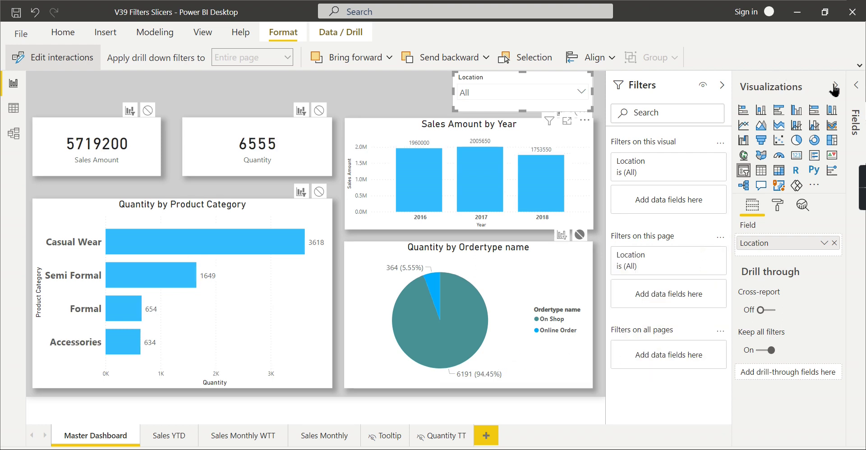
{"action": "left_click", "coordinate": [834, 87]}
{"action": "left_click", "coordinate": [812, 85]}
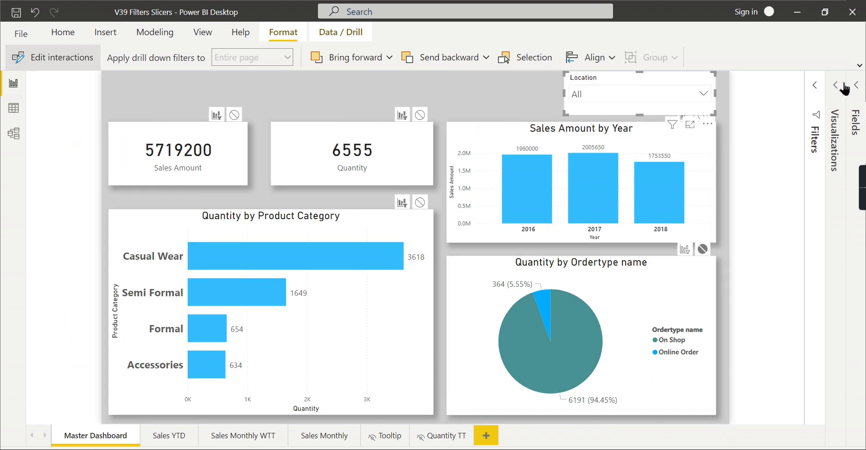
Deselect the slicer to exit interaction editing and show the Location filter reading (All)
{"action": "left_click", "coordinate": [730, 124]}
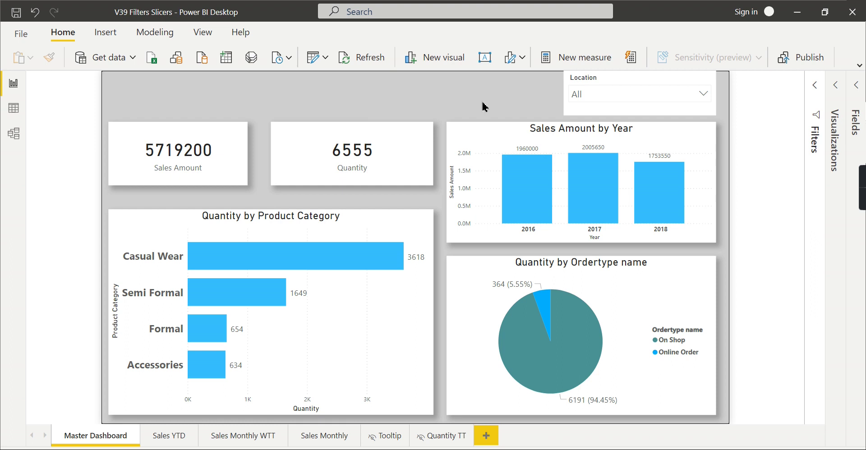
{"action": "left_click", "coordinate": [816, 86]}
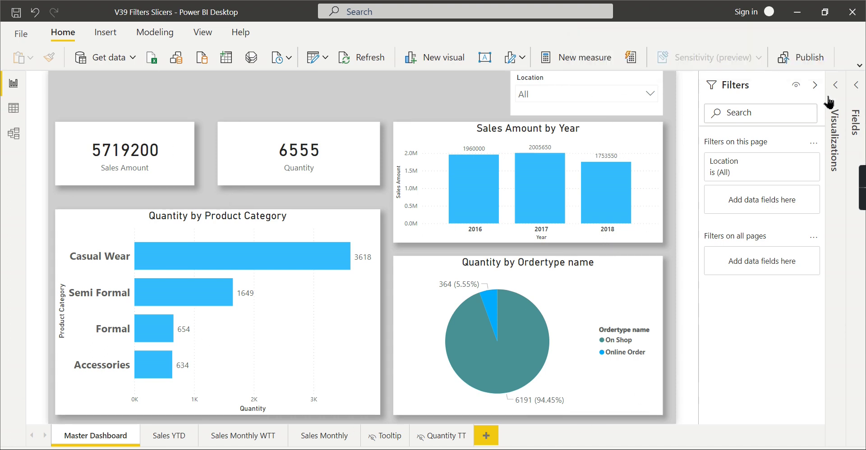
Hide the Filters pane in reading view using its eye icon, keeping it available while editing
{"action": "left_click", "coordinate": [815, 85]}
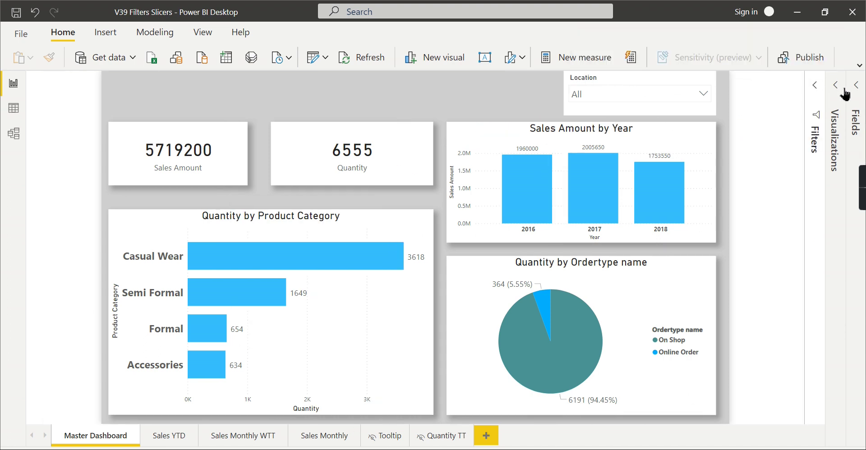
{"action": "left_click", "coordinate": [815, 85]}
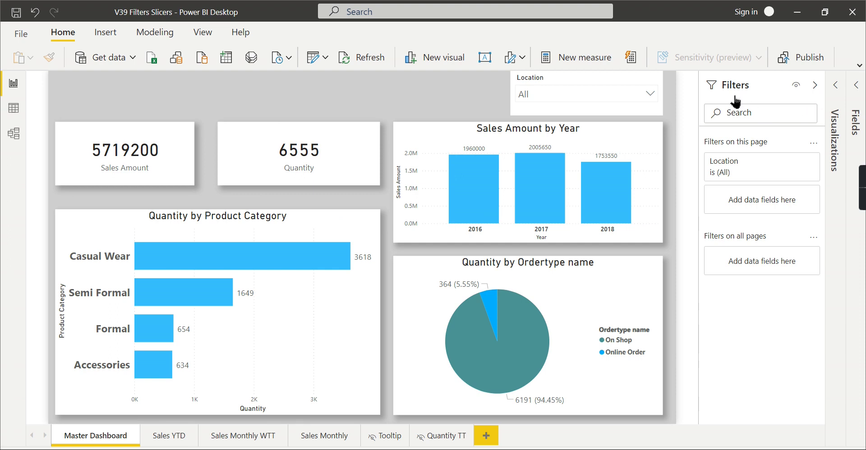
{"action": "left_click", "coordinate": [796, 86]}
{"action": "left_click", "coordinate": [815, 85]}
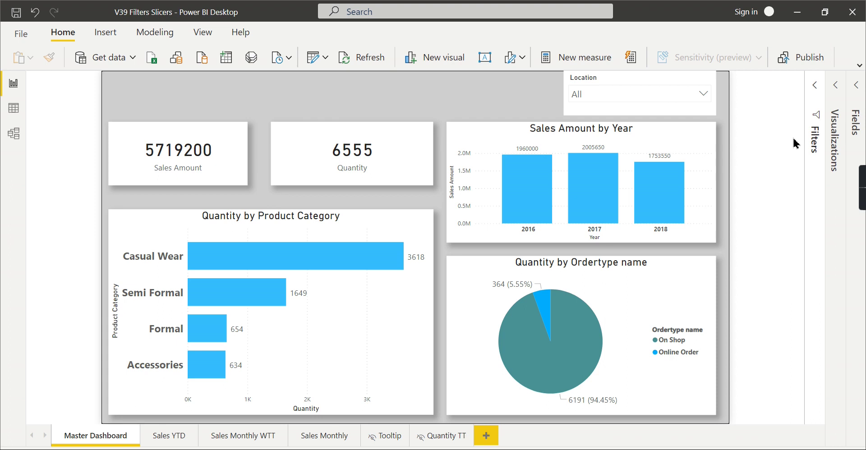
{"action": "left_click", "coordinate": [815, 85]}
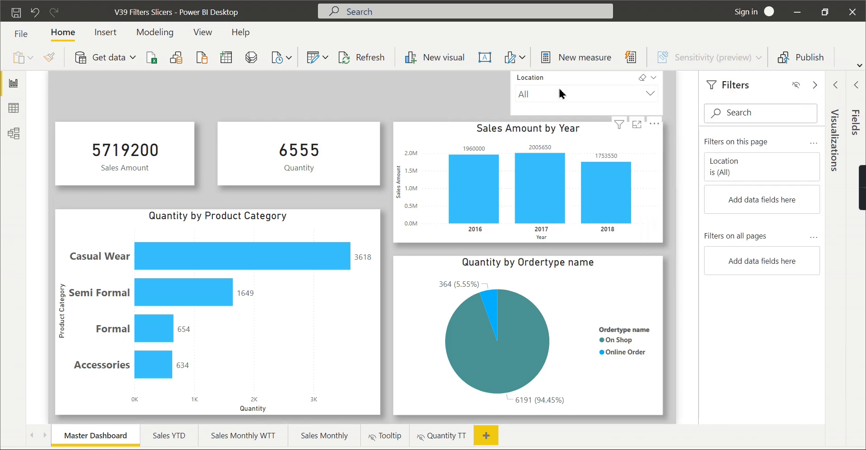
{"action": "left_click", "coordinate": [816, 86]}
{"action": "left_click", "coordinate": [845, 93]}
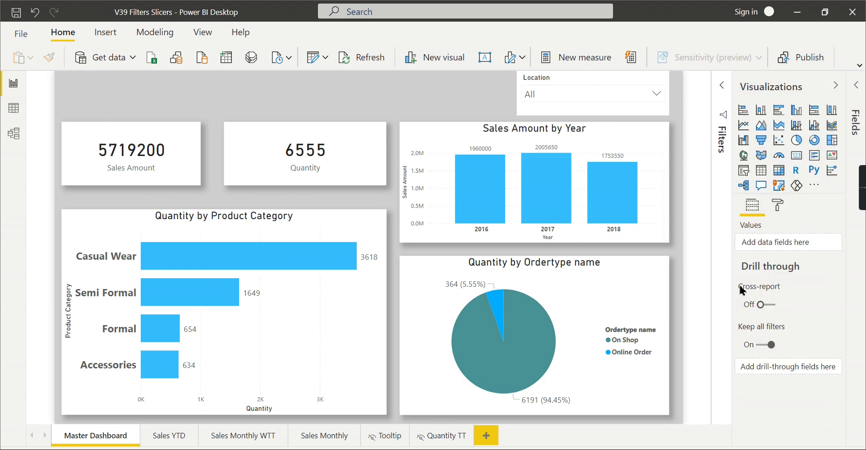
{"action": "left_click", "coordinate": [724, 87]}
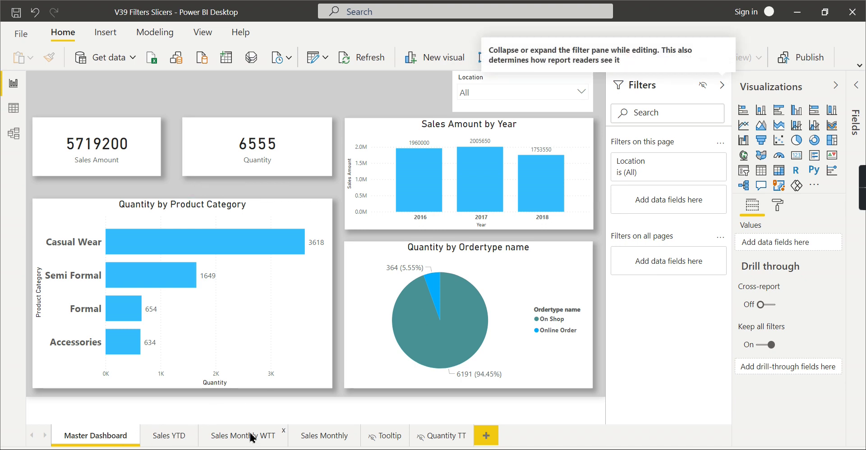
Filter the Master Dashboard's Location slicer to Bangalore
{"action": "left_click", "coordinate": [489, 93]}
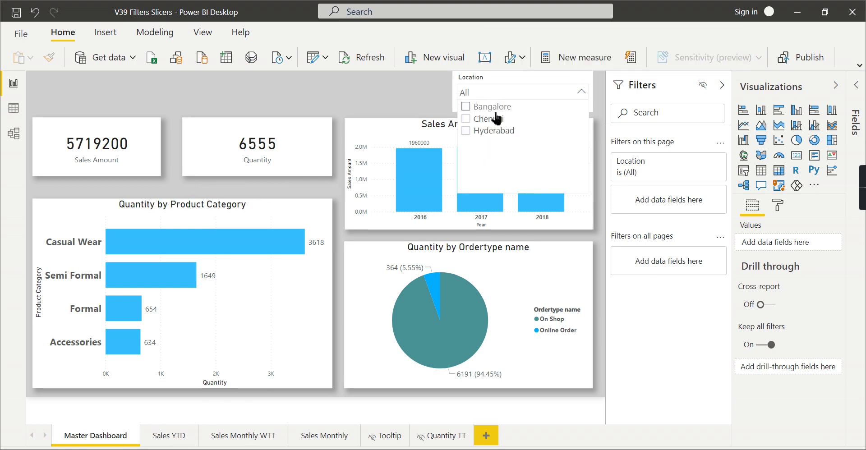
{"action": "left_click", "coordinate": [495, 108]}
{"action": "left_click", "coordinate": [165, 441]}
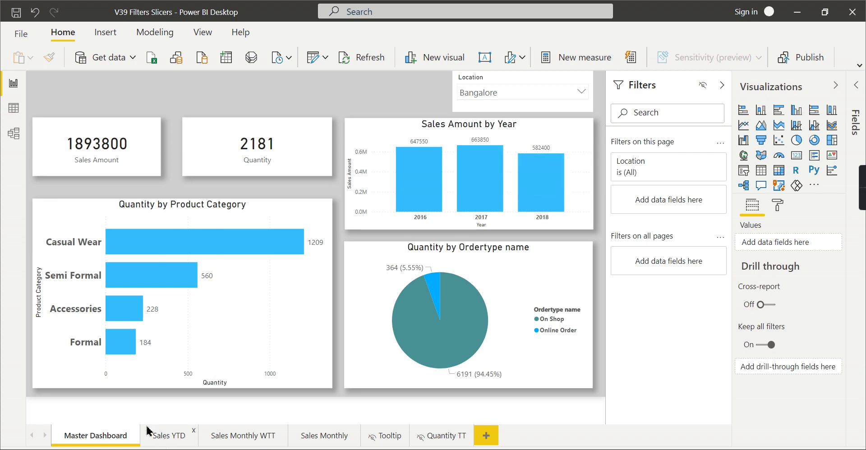
Look over the Sales YTD and Sales Monthly WTT pages, then return to Master Dashboard
{"action": "left_click", "coordinate": [150, 433]}
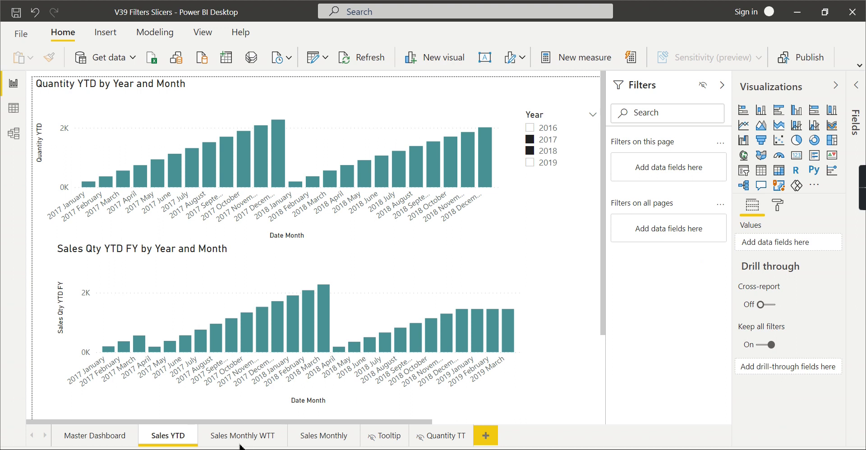
{"action": "left_click", "coordinate": [262, 437]}
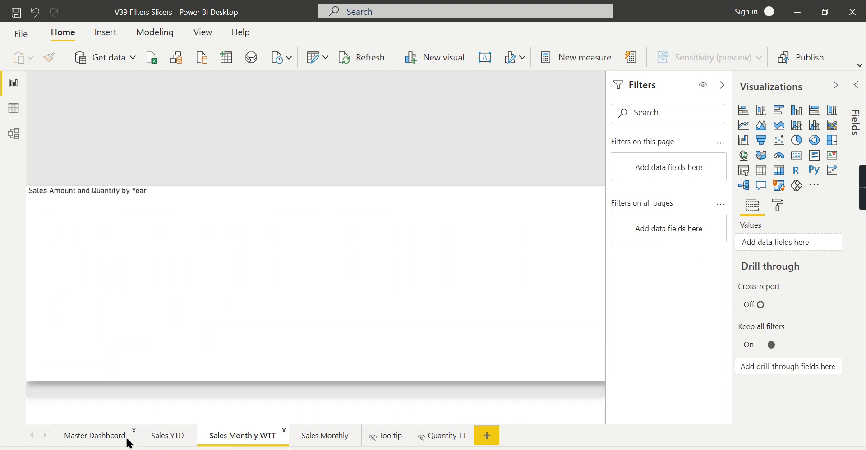
{"action": "left_click", "coordinate": [129, 433]}
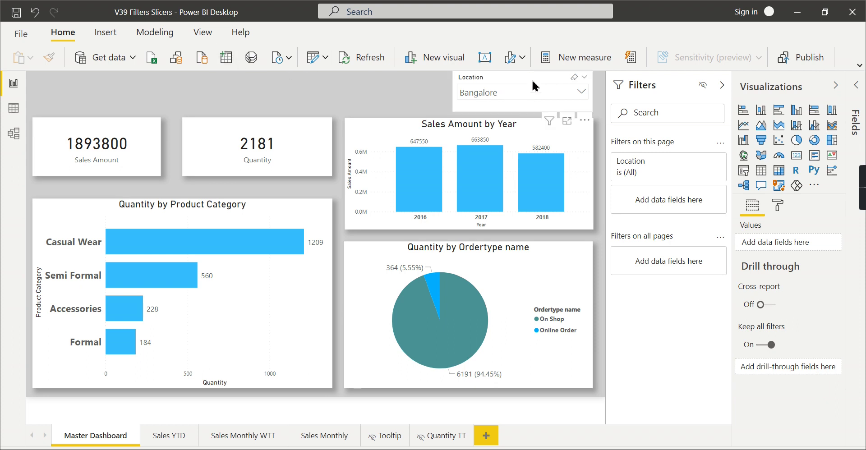
Select the Location slicer and open the Sync slicers pane from the View ribbon
{"action": "left_click", "coordinate": [558, 83]}
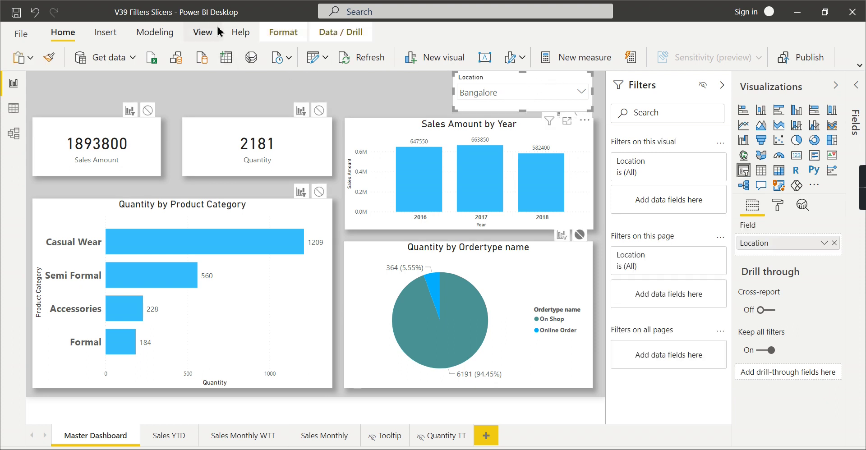
{"action": "left_click", "coordinate": [296, 32]}
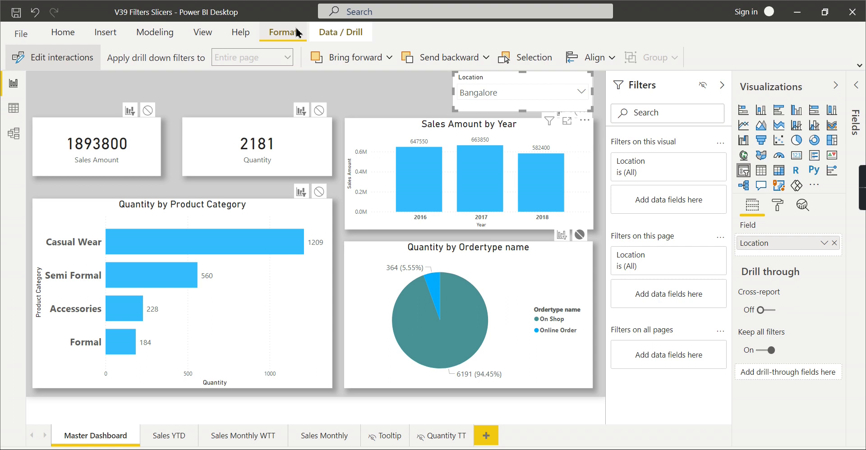
{"action": "left_click", "coordinate": [218, 36]}
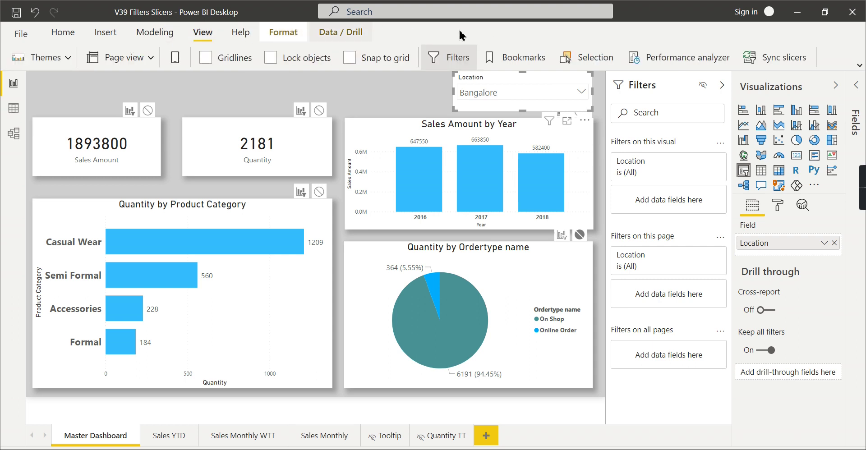
{"action": "left_click", "coordinate": [772, 62]}
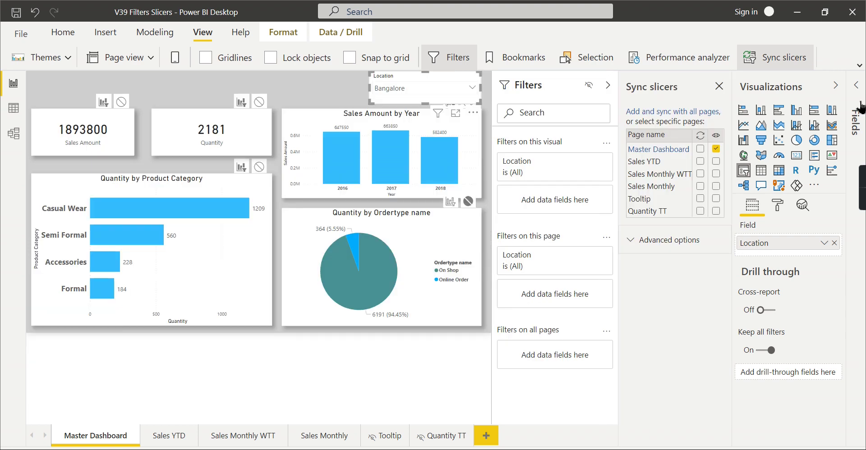
Copy the Location slicer visual and move to the Sales YTD page
{"action": "right_click", "coordinate": [401, 80]}
{"action": "mouse_move", "coordinate": [438, 118]}
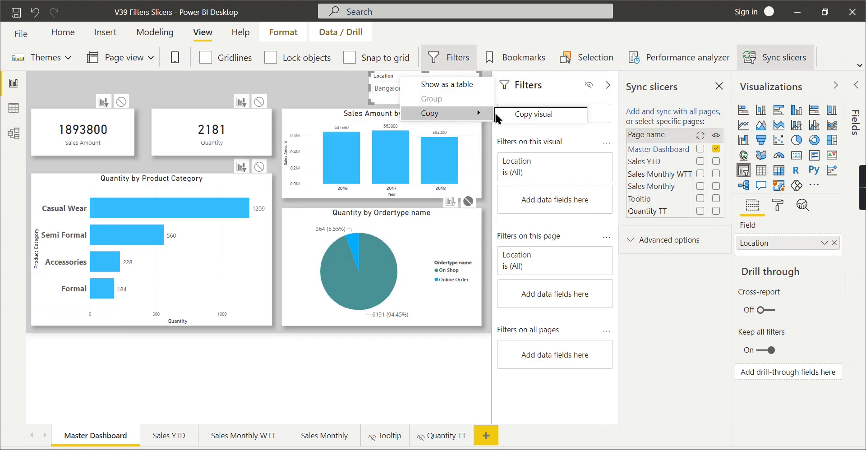
{"action": "left_click", "coordinate": [518, 115]}
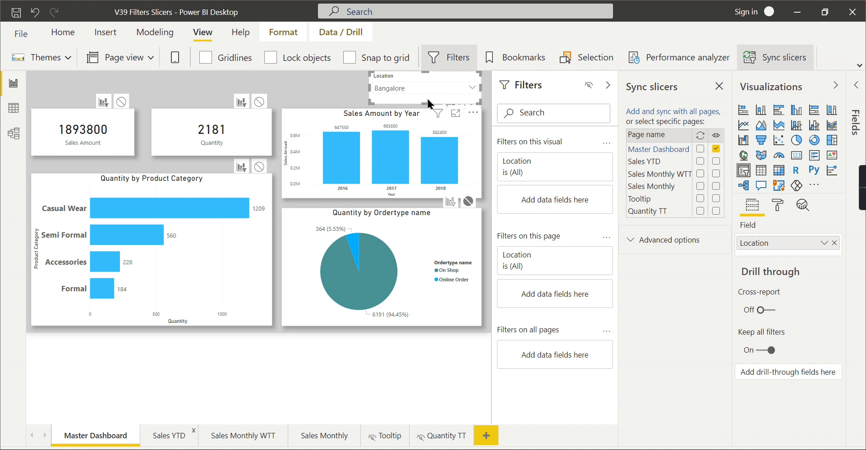
{"action": "key", "text": "ctrl+Page_Down"}
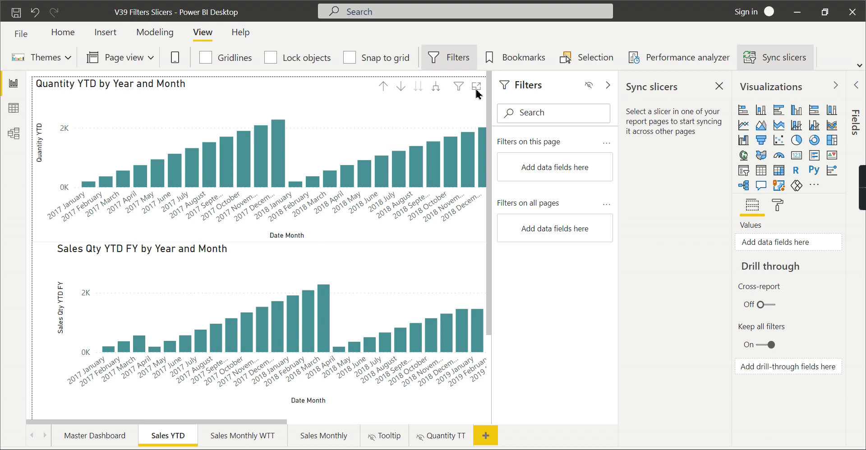
{"action": "left_click", "coordinate": [400, 128]}
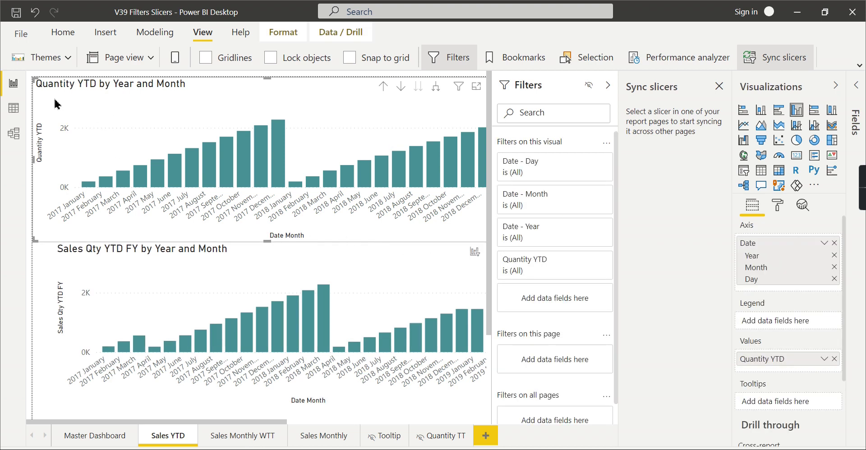
Shrink the Quantity YTD chart and paste the Location slicer, kept in sync with the original
{"action": "left_click_drag", "start_coordinate": [34, 79], "coordinate": [127, 136]}
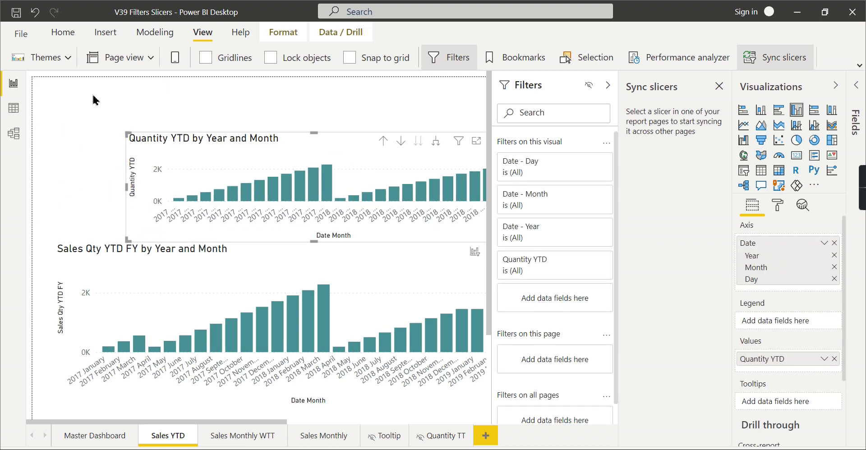
{"action": "left_click", "coordinate": [95, 99]}
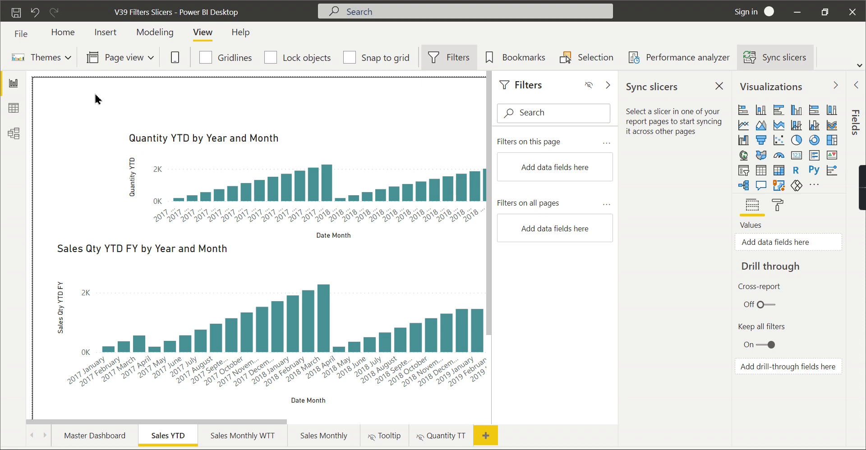
{"action": "scroll", "coordinate": [94, 99], "scroll_direction": "right", "scroll_amount": 5}
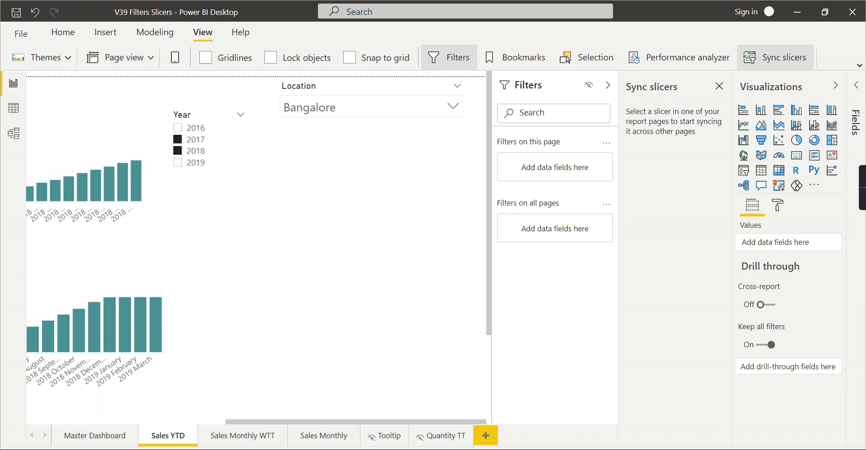
{"action": "key", "text": "ctrl+v"}
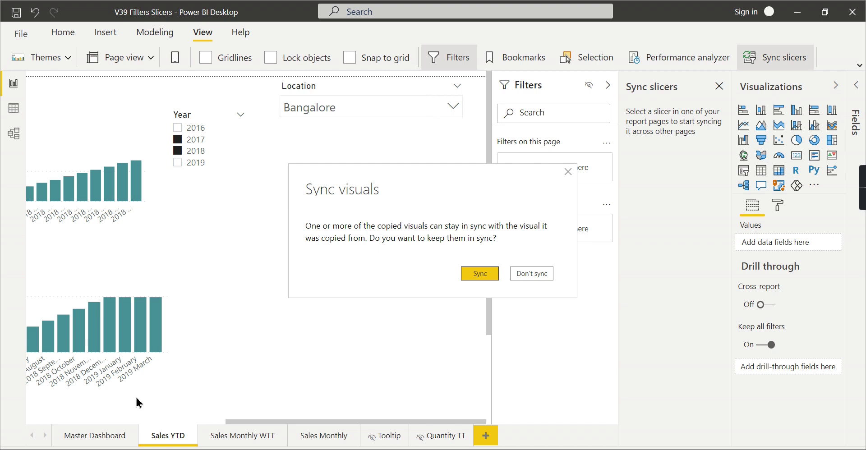
{"action": "left_click", "coordinate": [477, 274]}
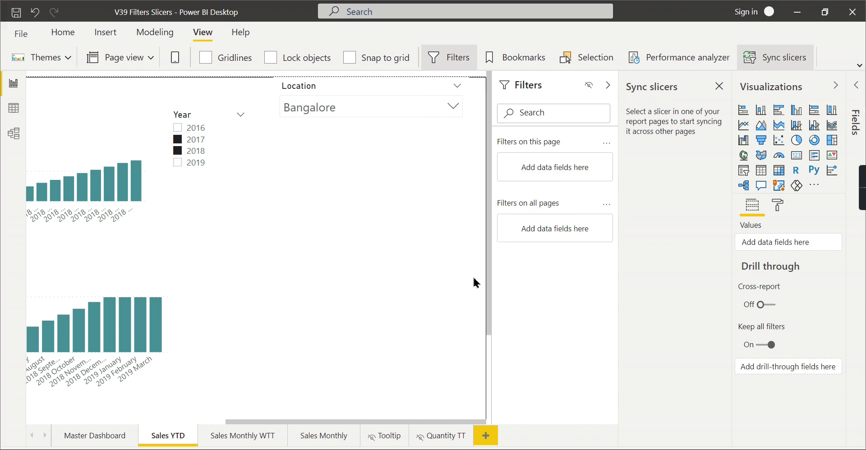
Change the Master Dashboard's Location slicer to Chennai
{"action": "left_click", "coordinate": [97, 441]}
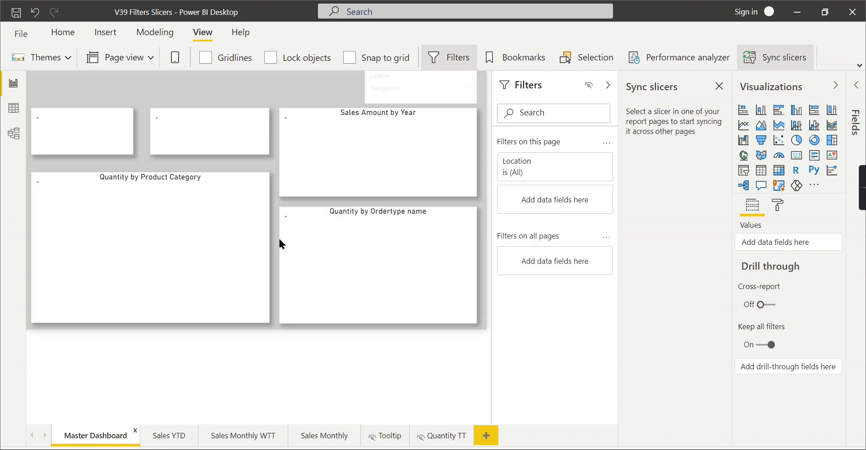
{"action": "left_click", "coordinate": [420, 89]}
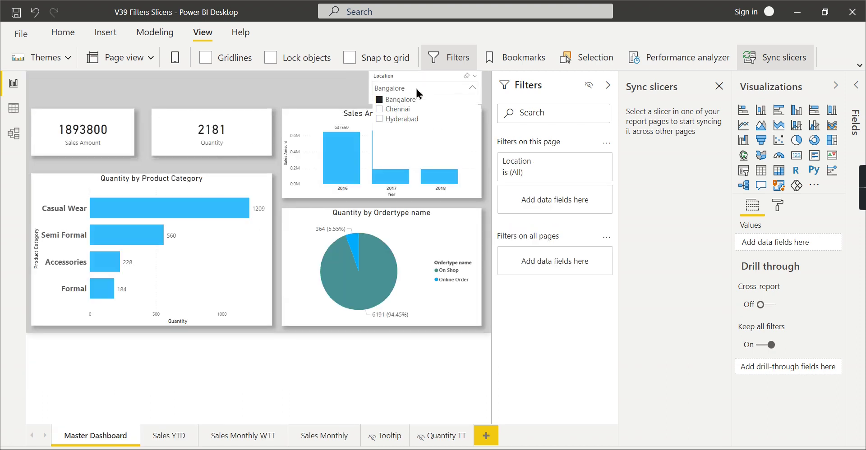
{"action": "left_click", "coordinate": [399, 111]}
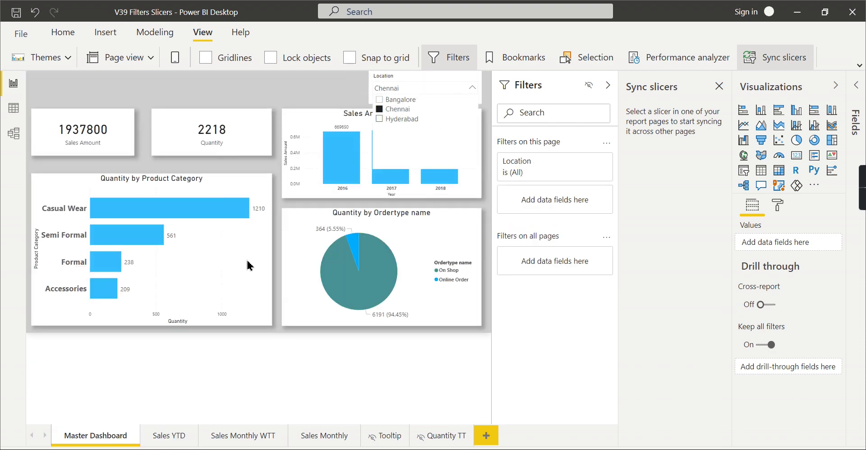
Confirm the Sales YTD page's slicer also shows Chennai, then return to Master Dashboard
{"action": "left_click", "coordinate": [166, 436]}
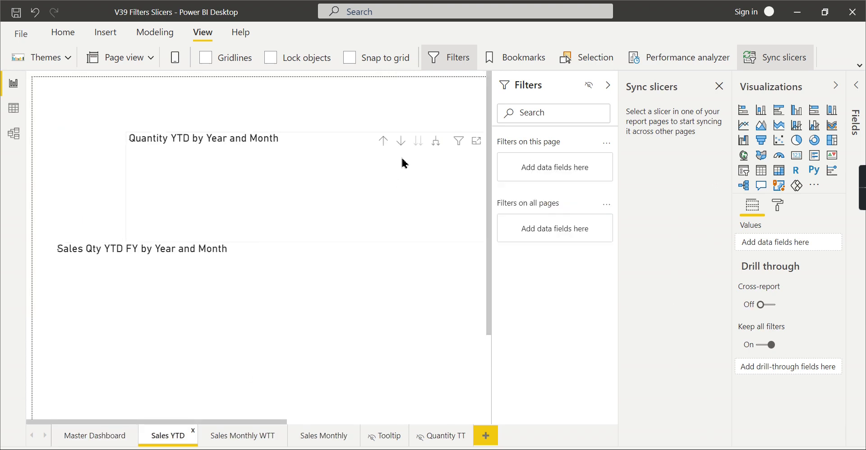
{"action": "left_click_drag", "start_coordinate": [252, 424], "coordinate": [453, 426]}
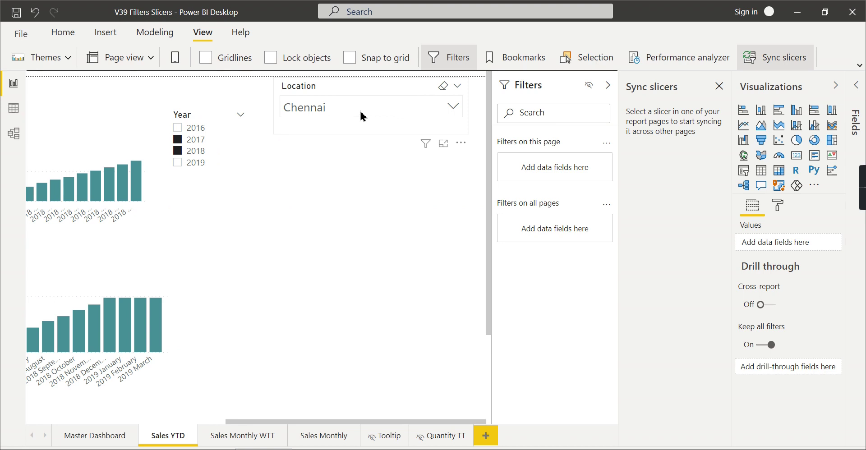
{"action": "left_click", "coordinate": [87, 440]}
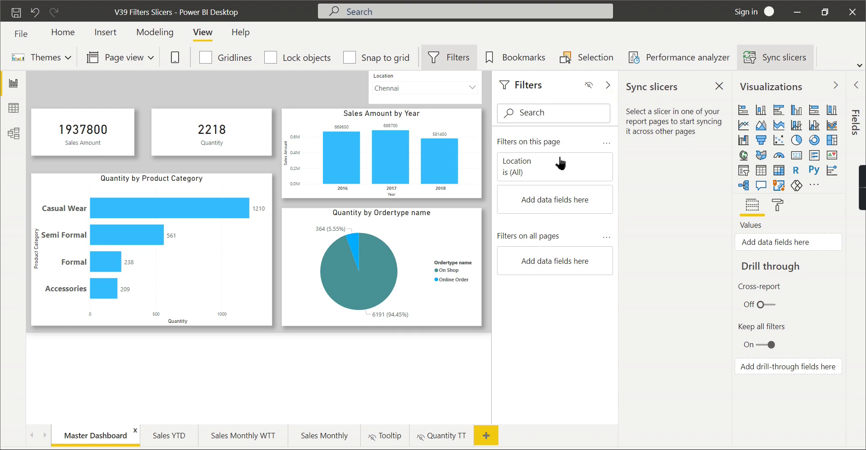
{"action": "left_click", "coordinate": [608, 85]}
Select the Quantity card to show its filters, with the Product Master table's fields listed
{"action": "left_click", "coordinate": [835, 86]}
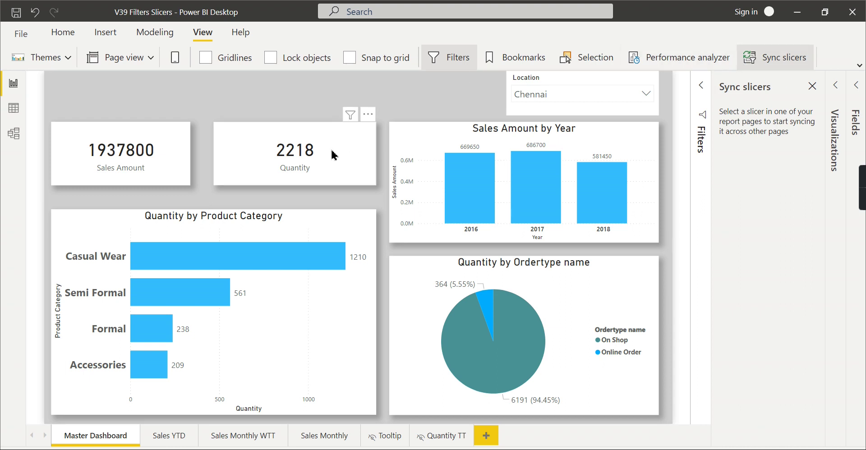
{"action": "left_click", "coordinate": [702, 85]}
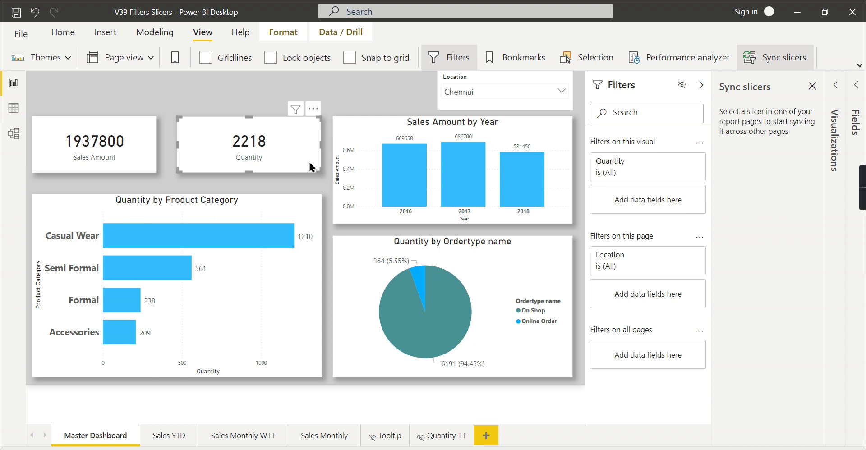
{"action": "left_click", "coordinate": [856, 87]}
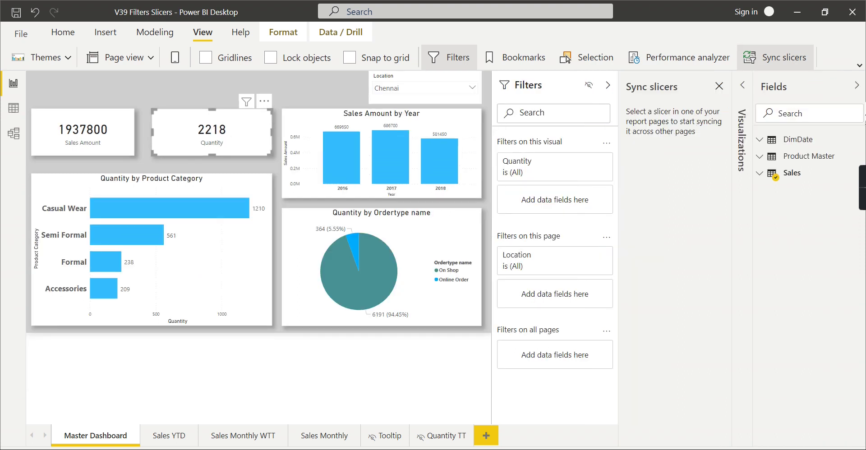
{"action": "left_click", "coordinate": [763, 158]}
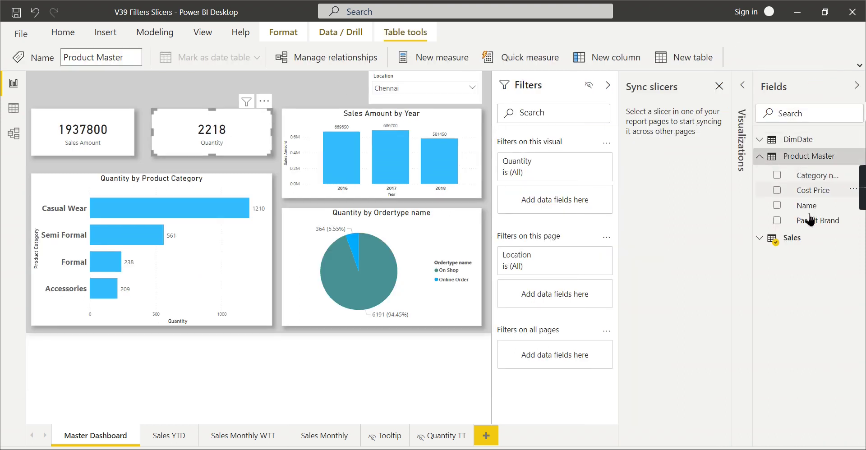
Add a Name filter set to Chain on the Quantity card only, so it reads 92
{"action": "left_click", "coordinate": [795, 235]}
{"action": "left_click_drag", "start_coordinate": [800, 197], "coordinate": [609, 205]}
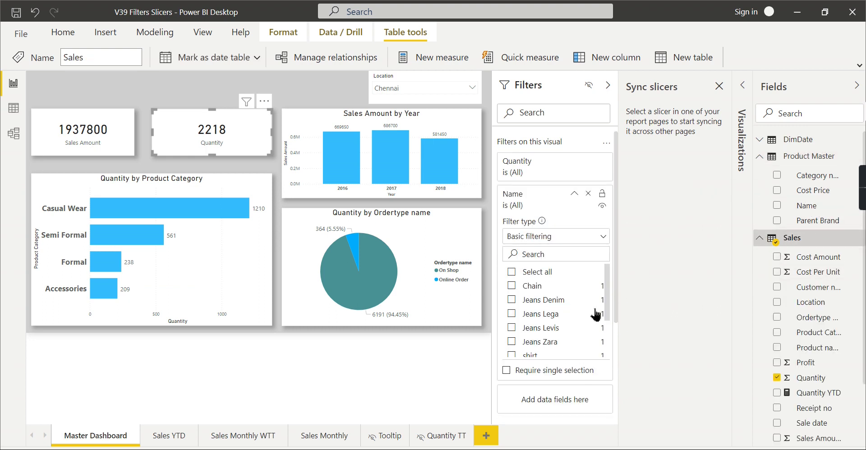
{"action": "left_click", "coordinate": [532, 286]}
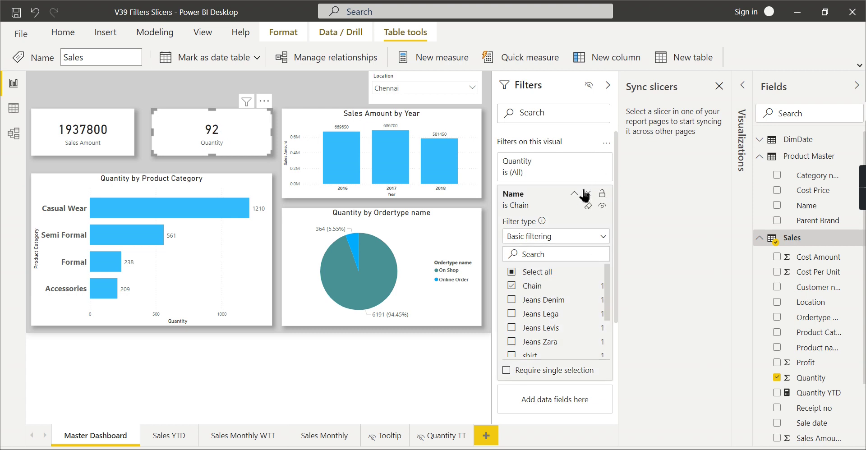
{"action": "left_click", "coordinate": [575, 193]}
{"action": "left_click", "coordinate": [852, 86]}
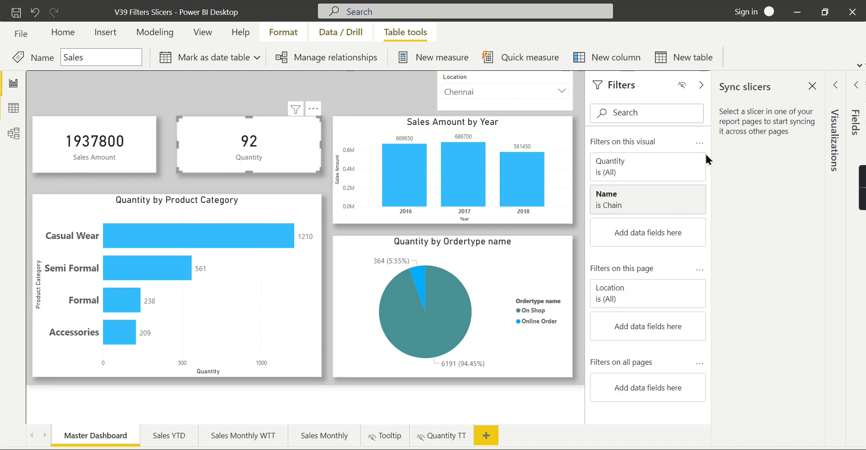
{"action": "left_click", "coordinate": [498, 84]}
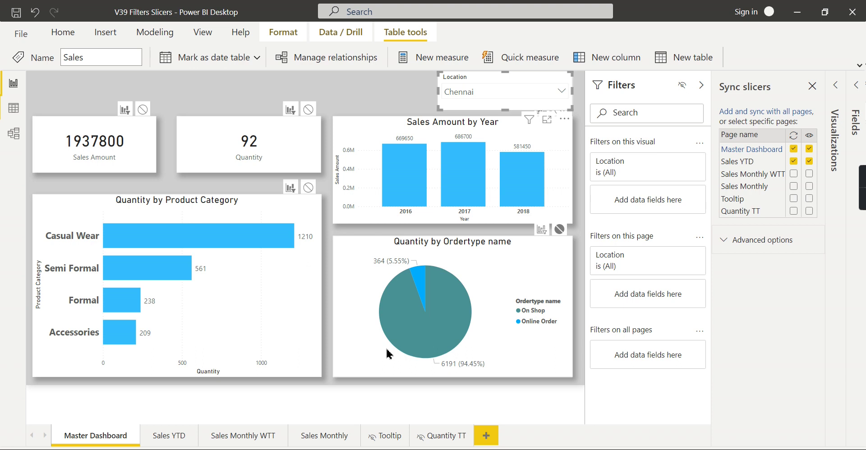
{"action": "left_click", "coordinate": [583, 226]}
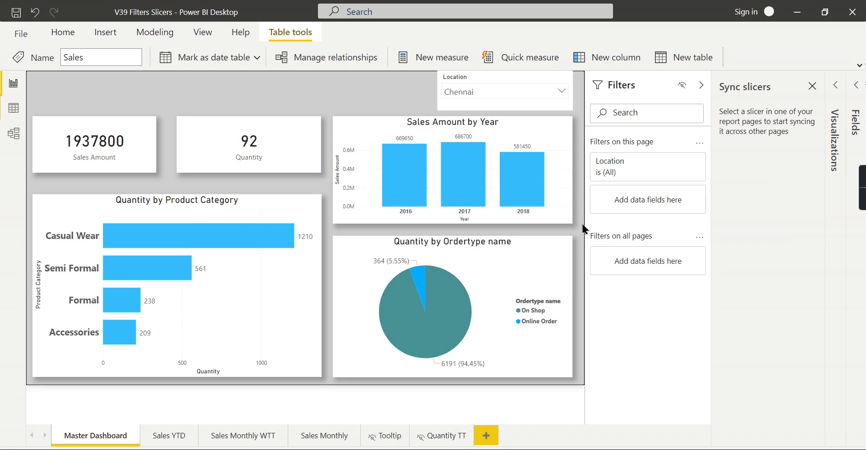